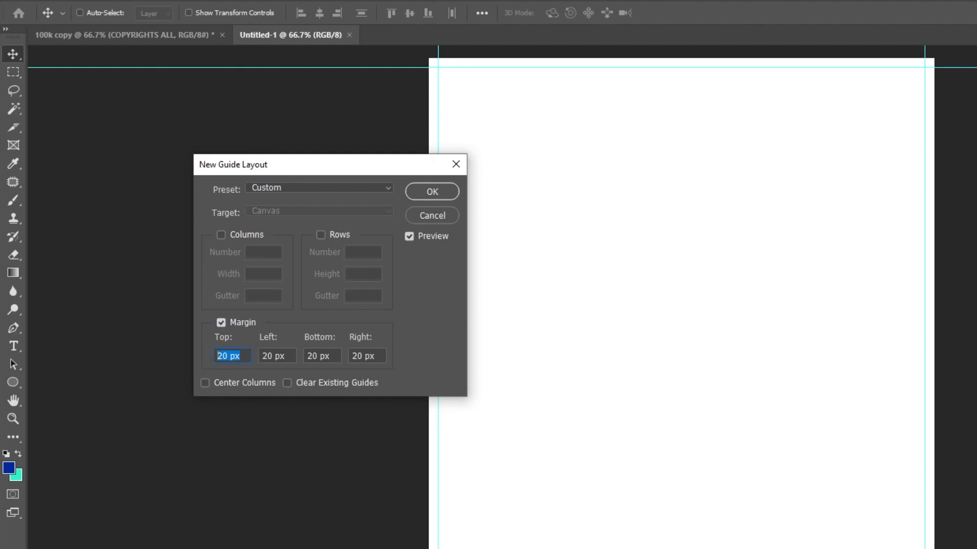
Set the guide layout margins to 0 px top and bottom and 50 px left and right
key("Tab")
type("50")
key("Tab")
type("0")
key("Tab")
type("50")
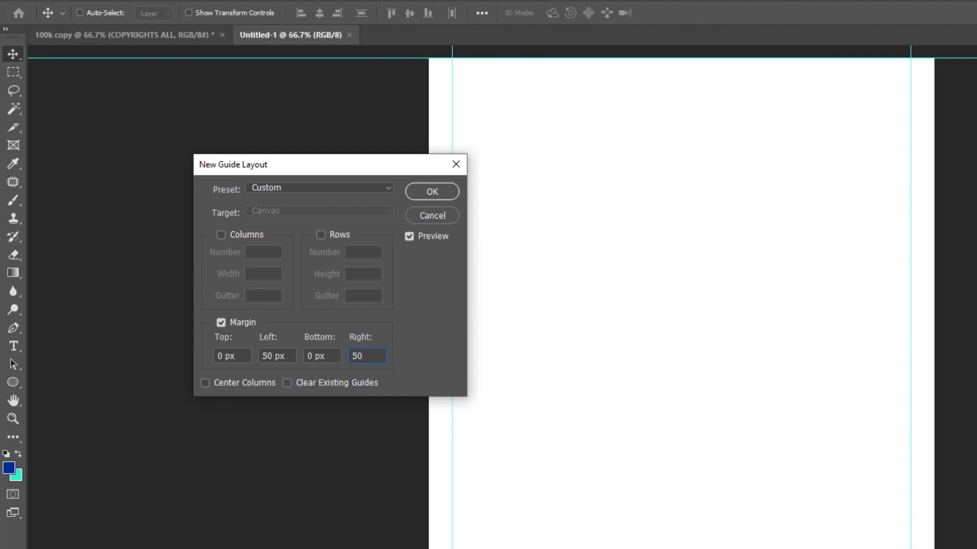
Apply the guide layout with 2 rows and a 1080 px gutter, and lock the guides
left_click(338, 235)
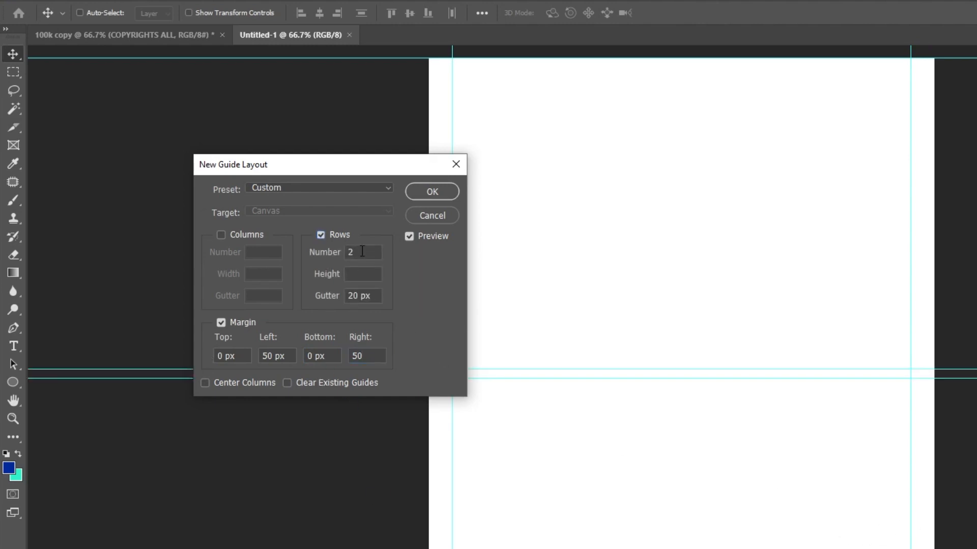
type("2")
left_click_drag(372, 294, 347, 297)
type("1080")
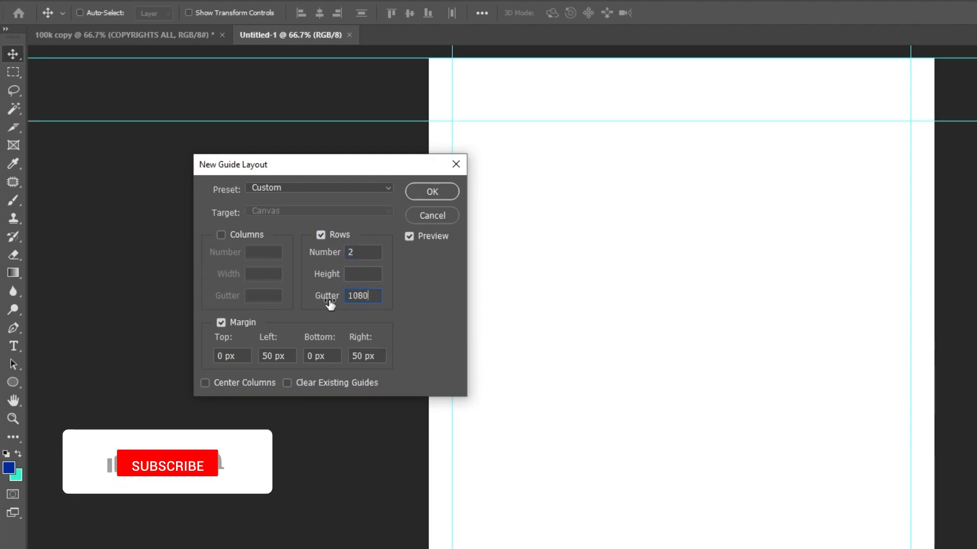
left_click(417, 313)
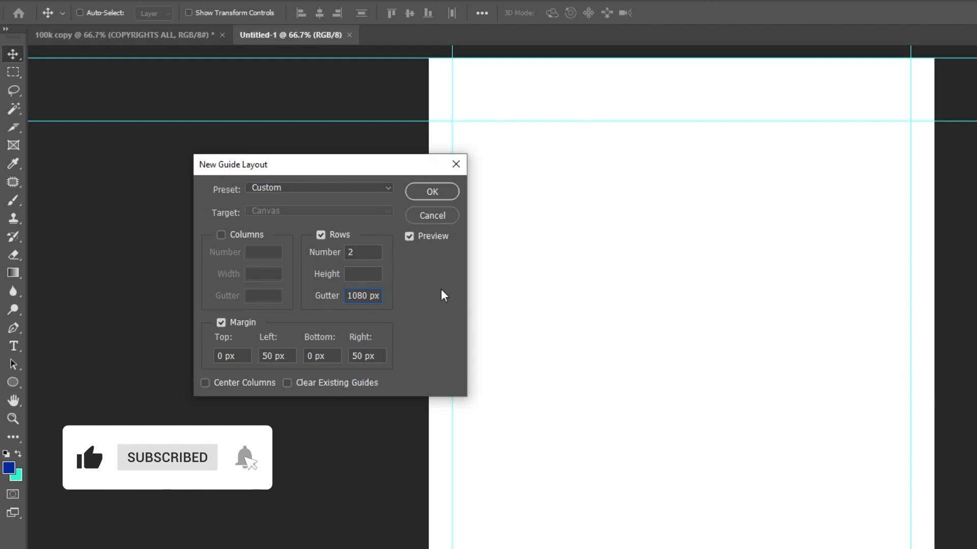
left_click(454, 193)
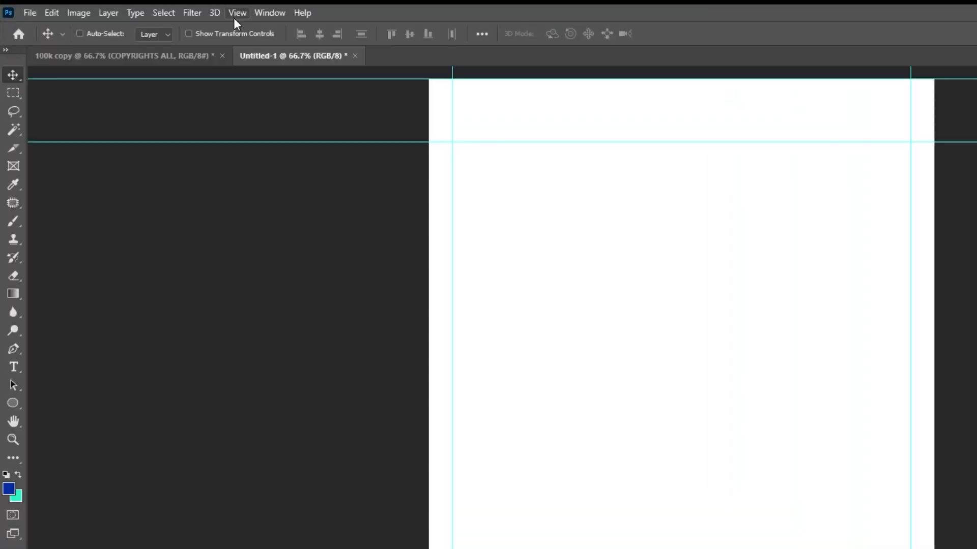
left_click(173, 6)
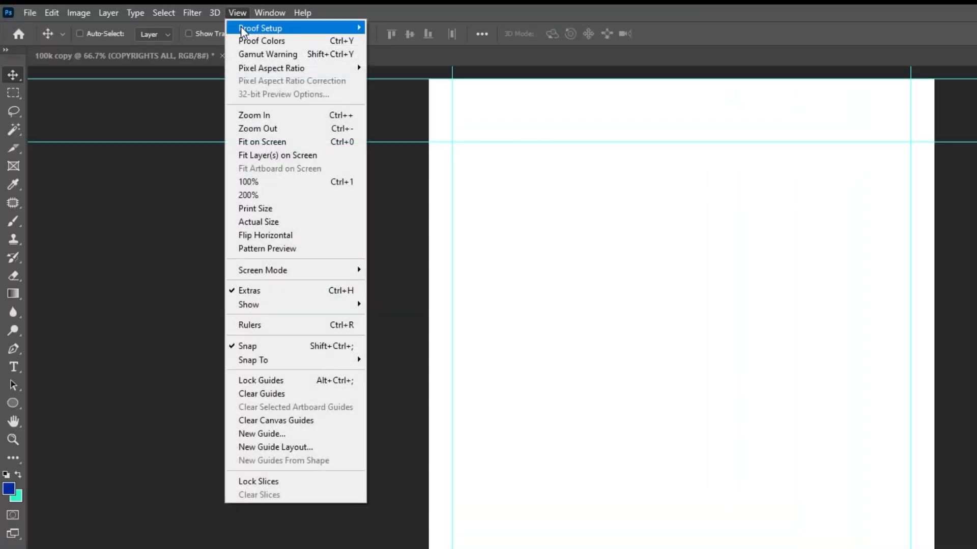
left_click(326, 389)
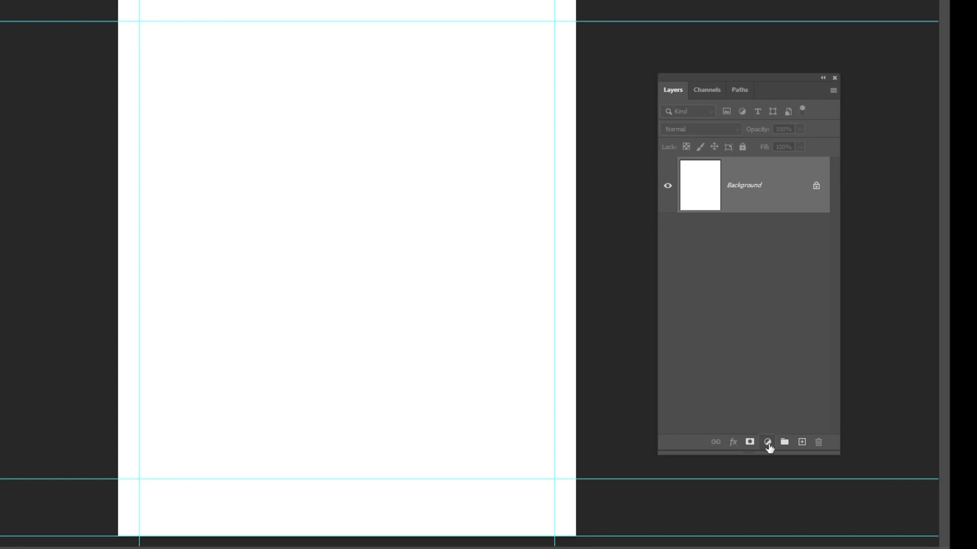
Add a gradient fill layer above the background using the Foreground to Background preset from Basics
left_click(768, 444)
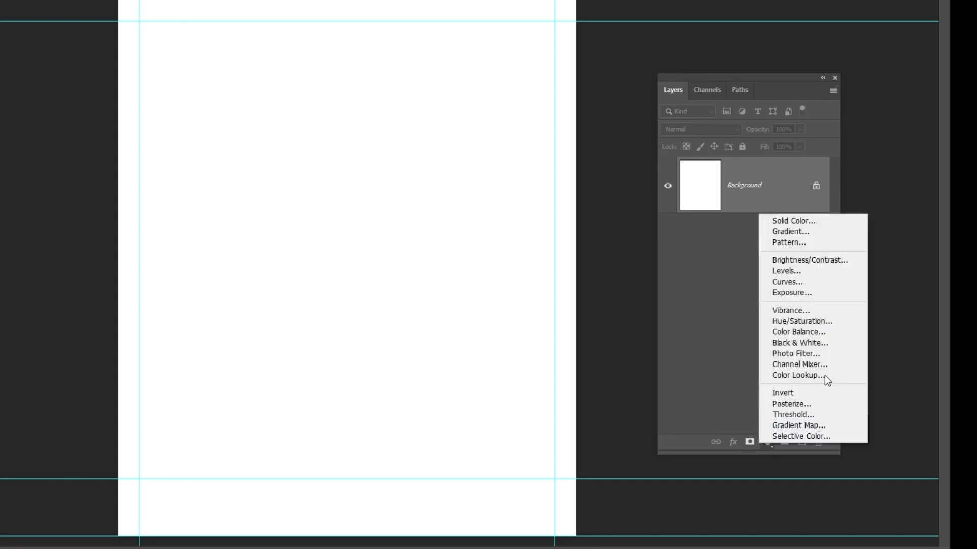
left_click(824, 236)
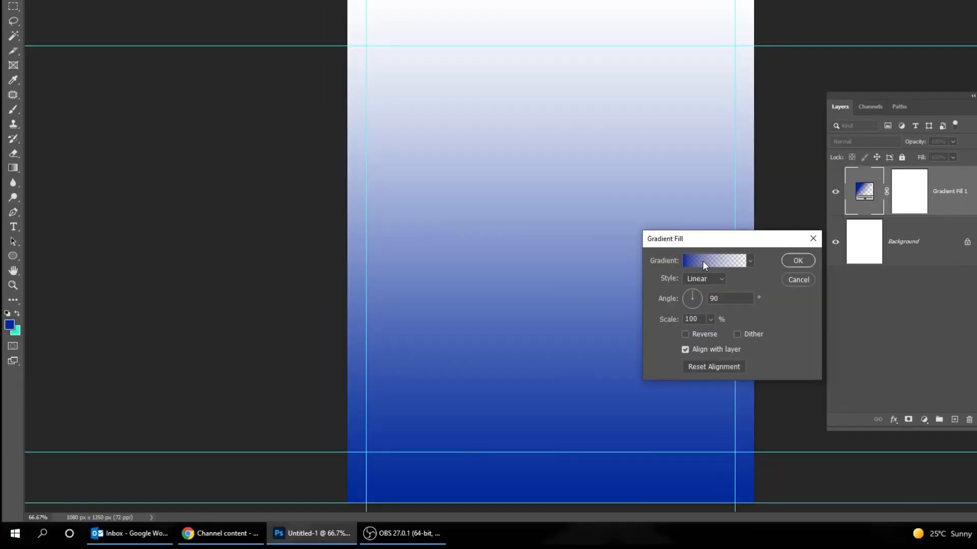
left_click(703, 262)
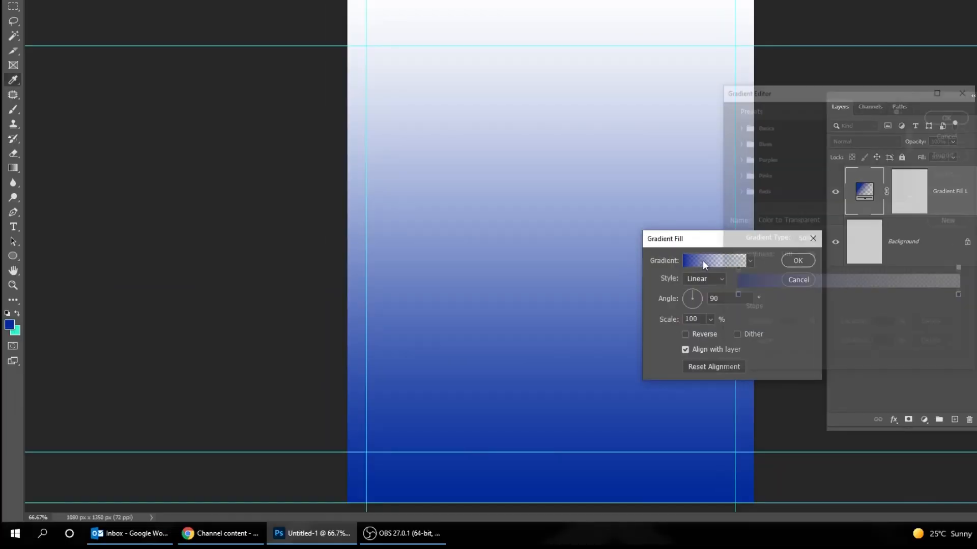
left_click(741, 127)
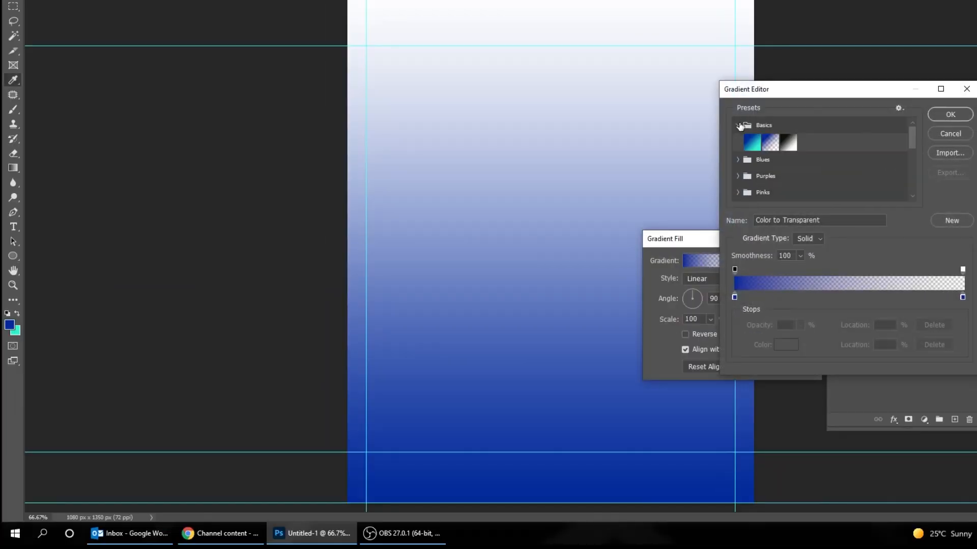
left_click(755, 149)
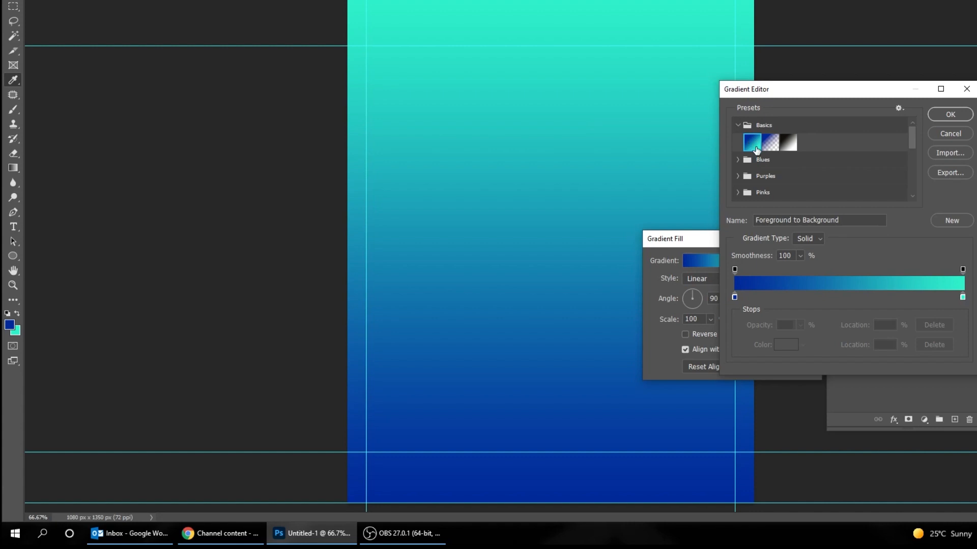
Use #01299a for the gradient's start stop and #2ff2cb for its end stop, and apply the linear fill
double_click(734, 297)
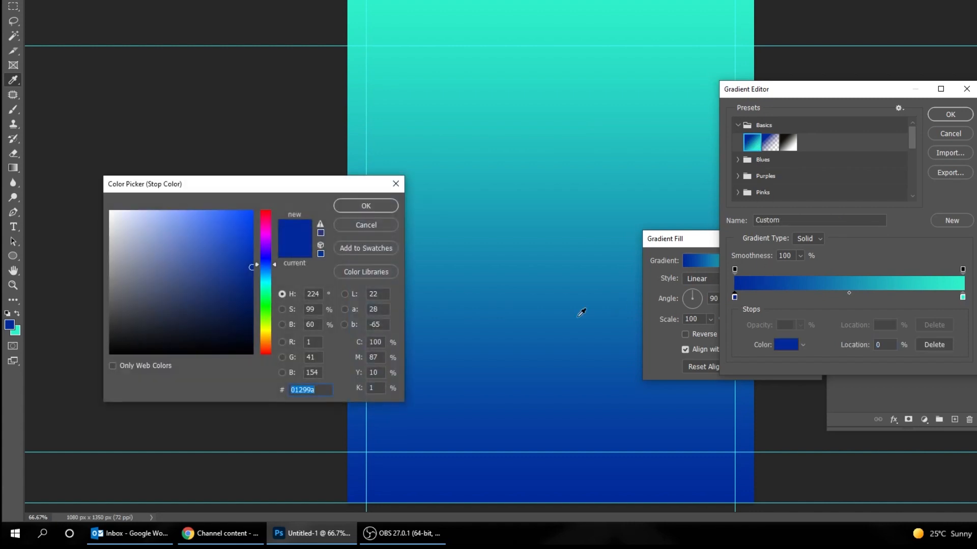
left_click(322, 393)
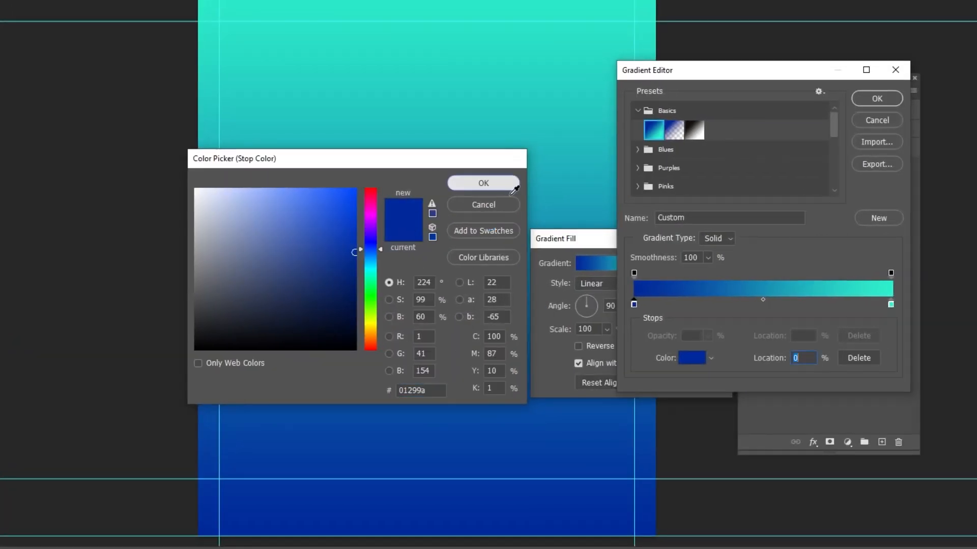
left_click(478, 183)
double_click(889, 304)
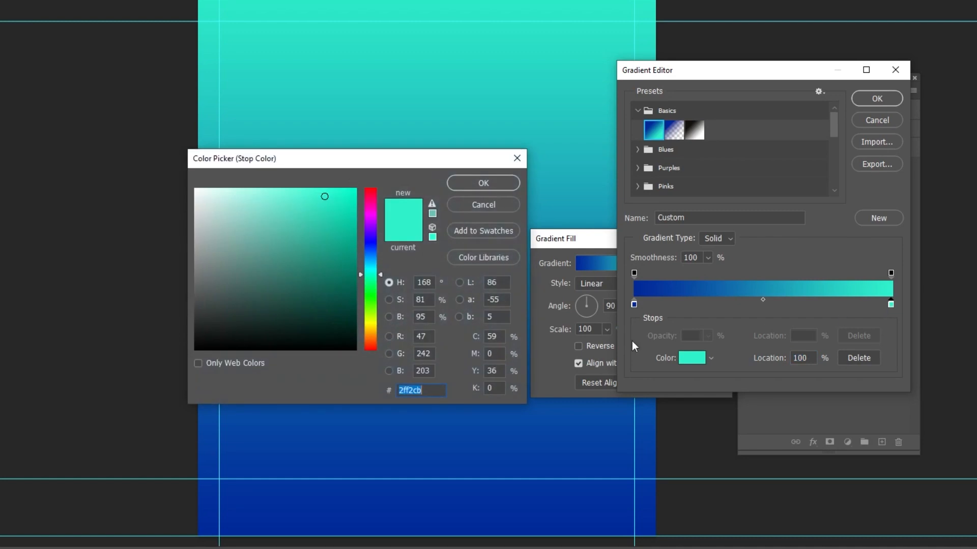
left_click(433, 391)
left_click(482, 184)
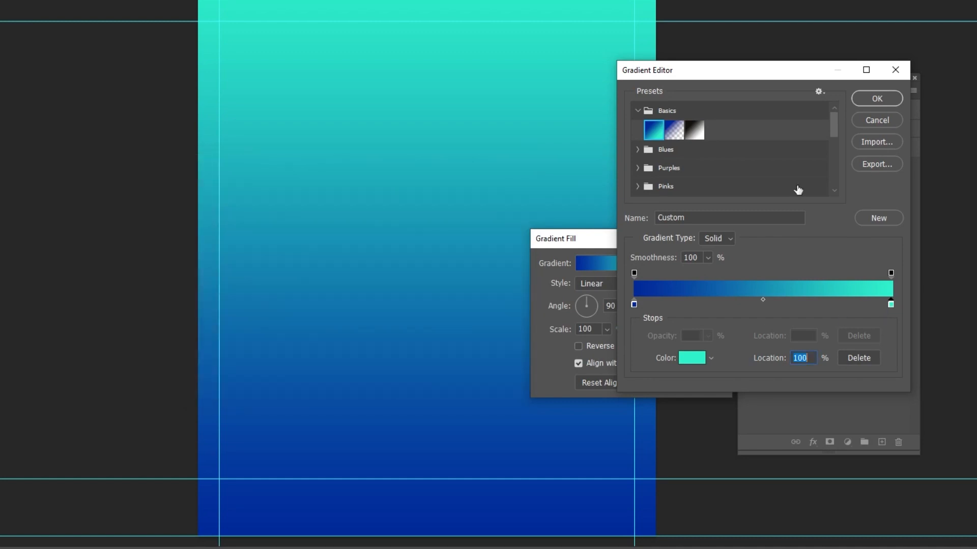
left_click(884, 99)
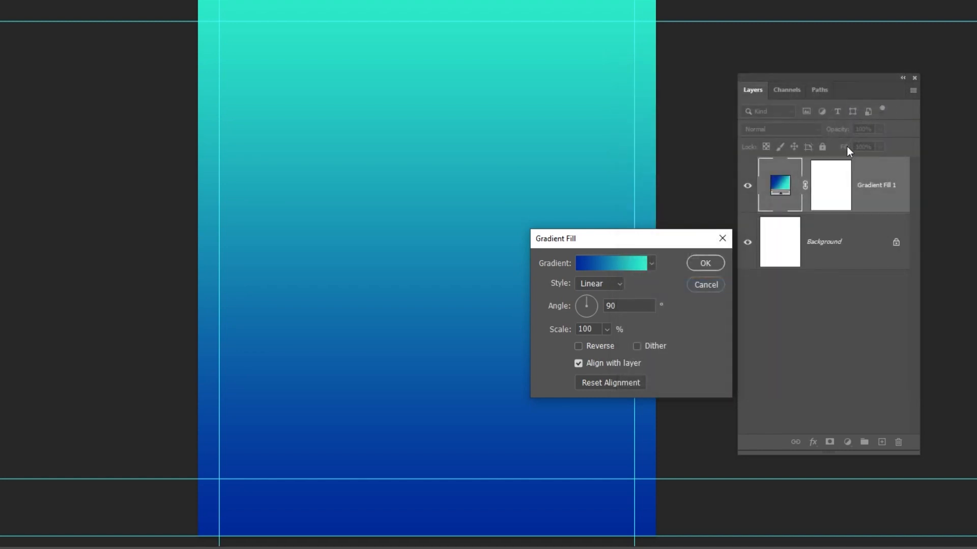
left_click(708, 263)
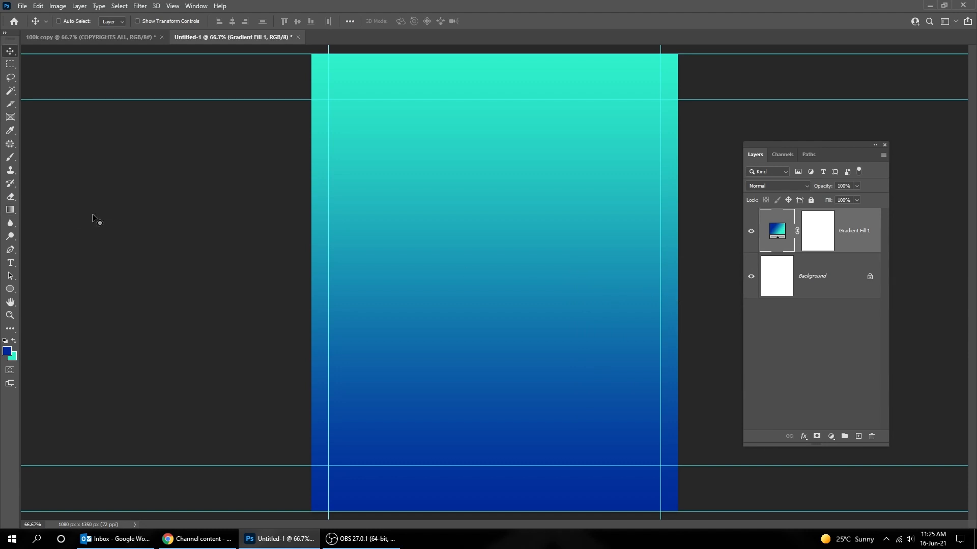
Add the text "100K" in the American Captain font and place it in the canvas's left half near mid-height
key("t")
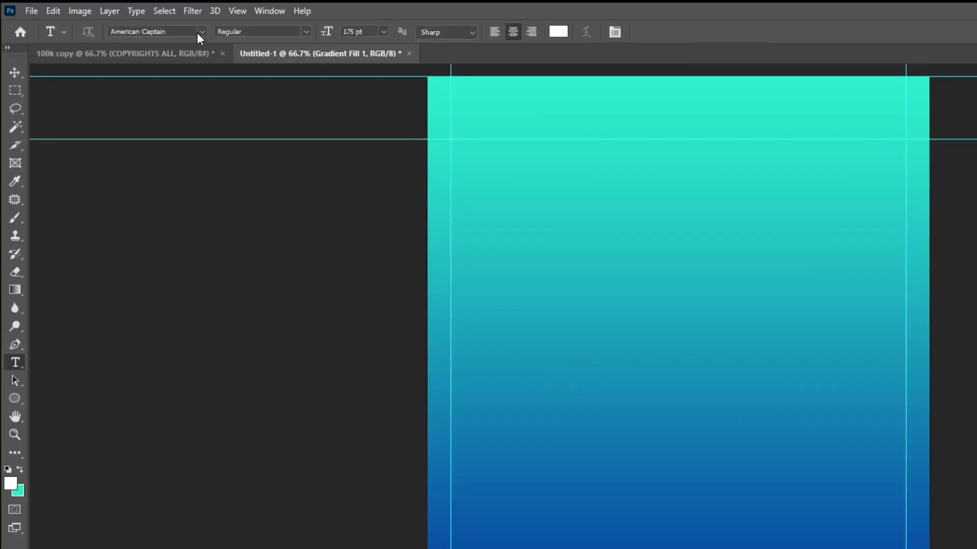
left_click(144, 20)
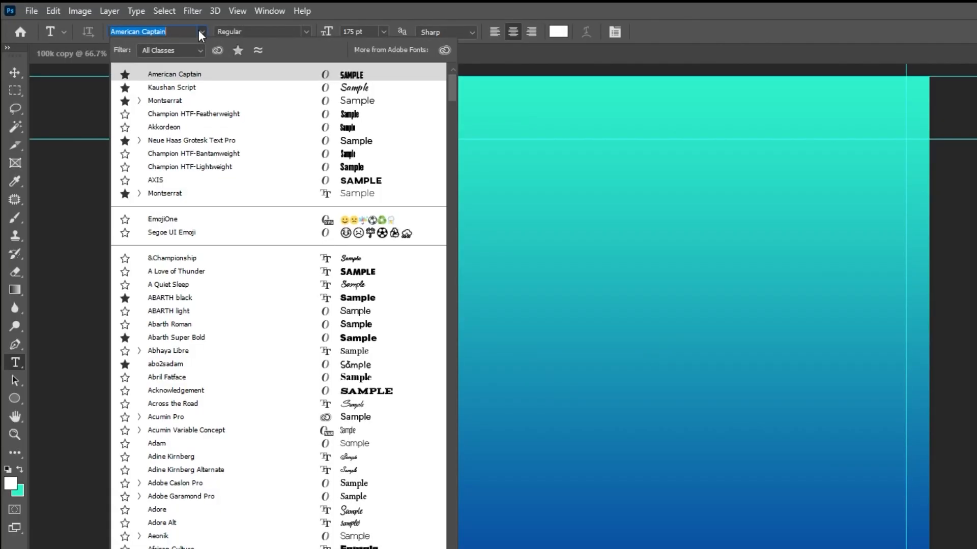
left_click(192, 73)
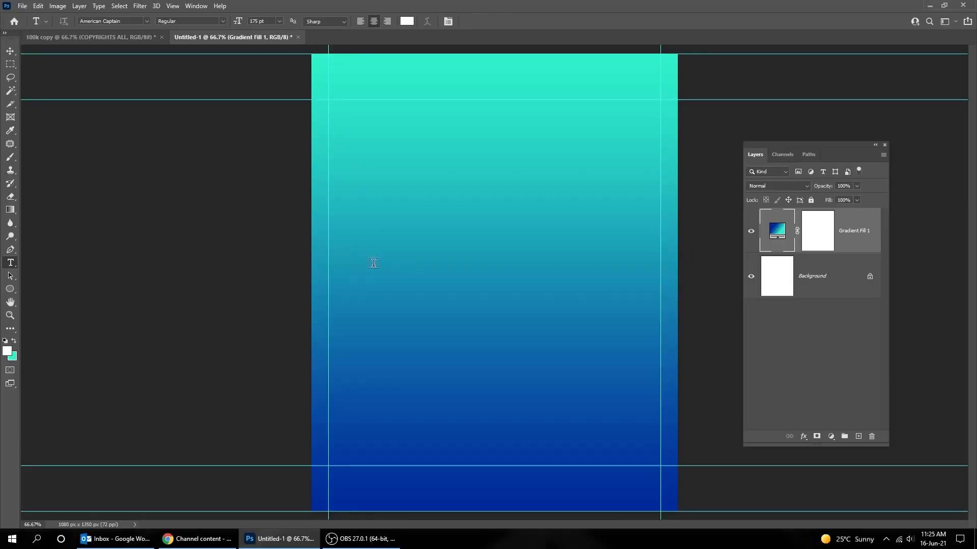
left_click(510, 363)
type("100K")
key("ctrl+Return")
key("v")
left_click_drag(407, 227, 426, 247)
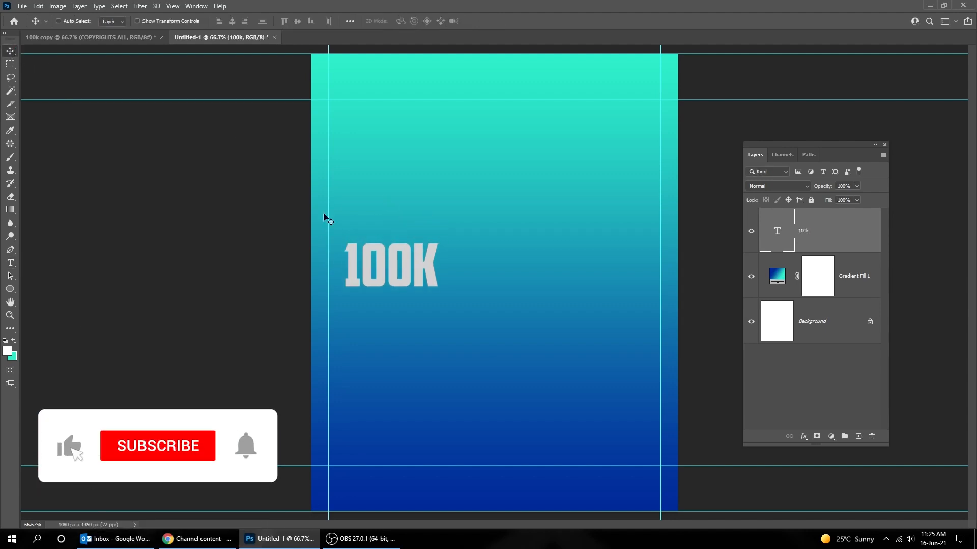
Set the 100K text's colour to white (ffffff)
key("t")
left_click(409, 21)
type("ffffff")
left_click(529, 227)
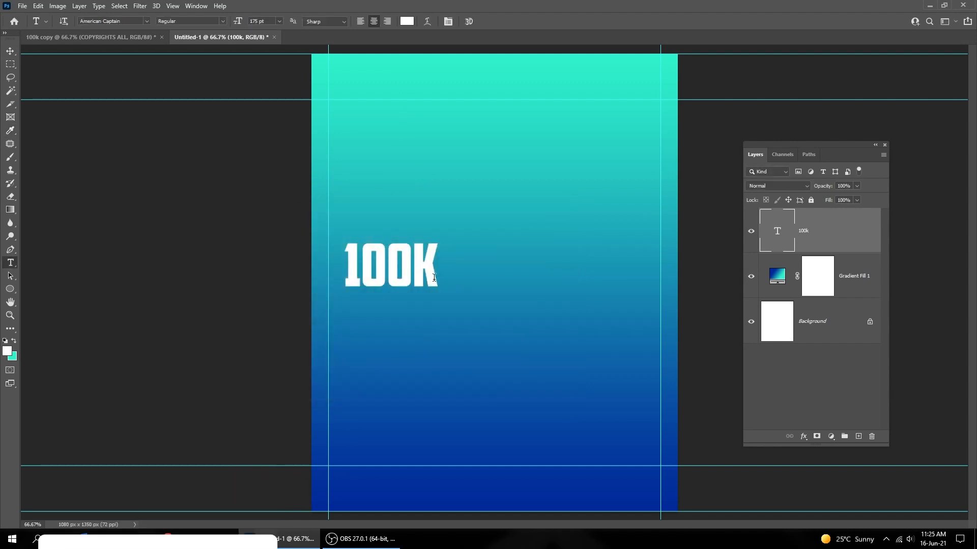
Enlarge the 100K text proportionally to about 553 pt so it nearly spans the side margin guides
key("v")
key("ctrl+t")
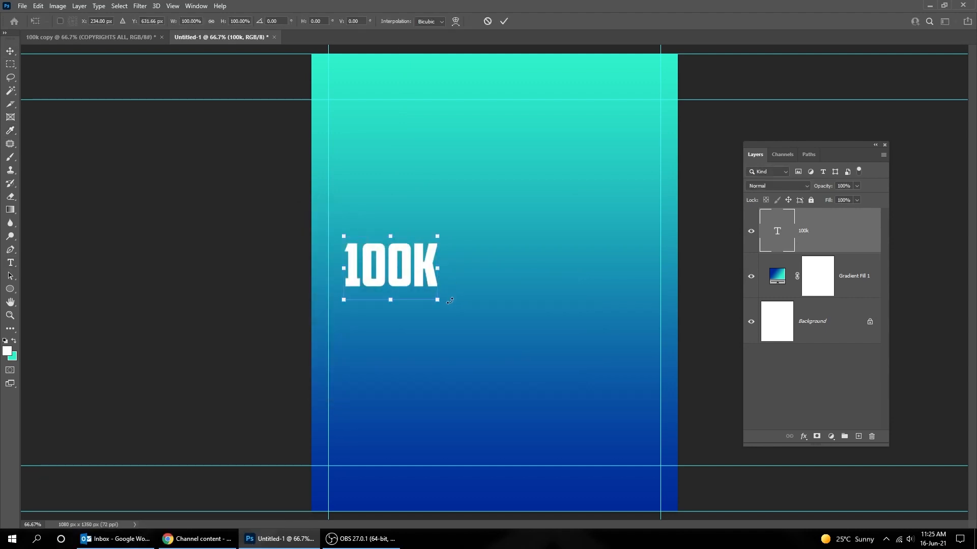
left_click_drag(441, 303, 571, 391)
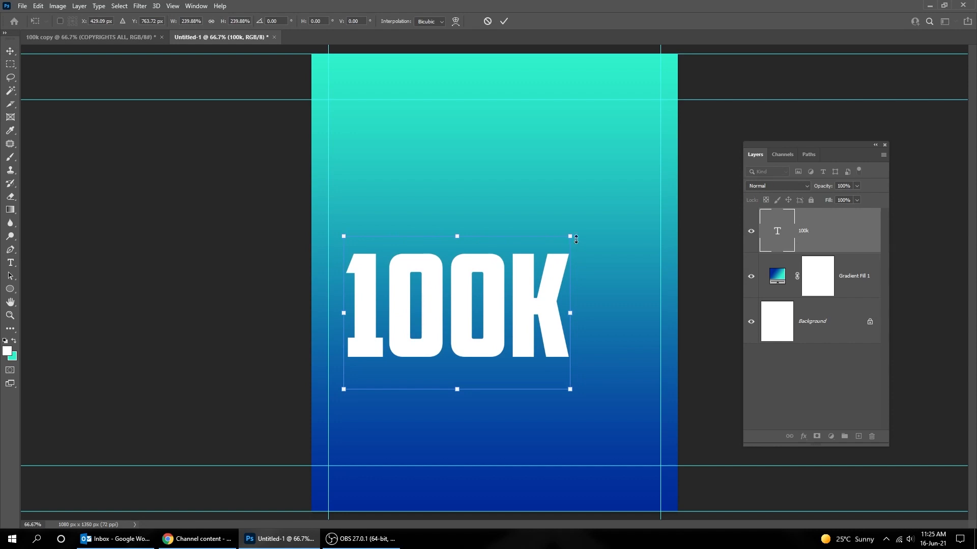
left_click_drag(572, 234, 626, 158)
key("Return")
Center the 100K text horizontally and vertically on the canvas, and clear the selection
key("t")
key("ctrl+a")
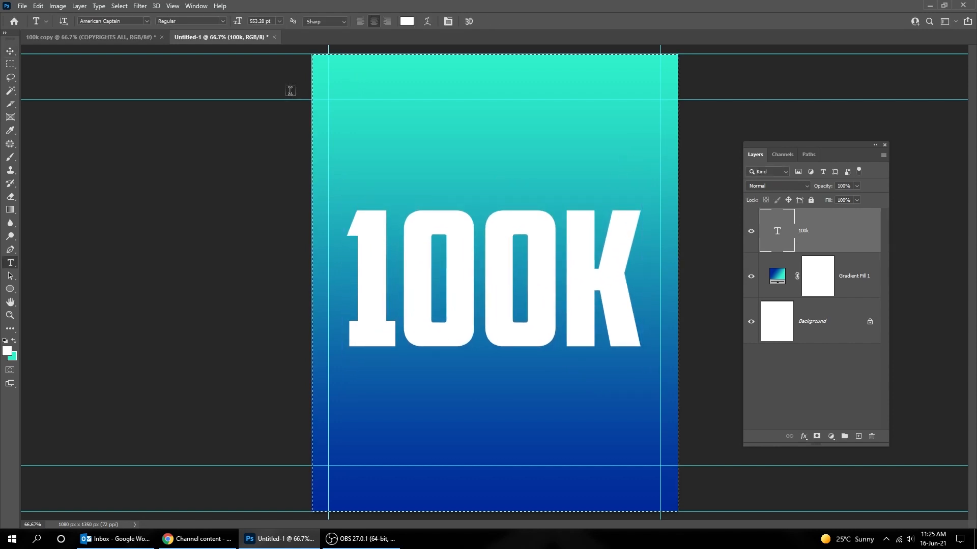
key("v")
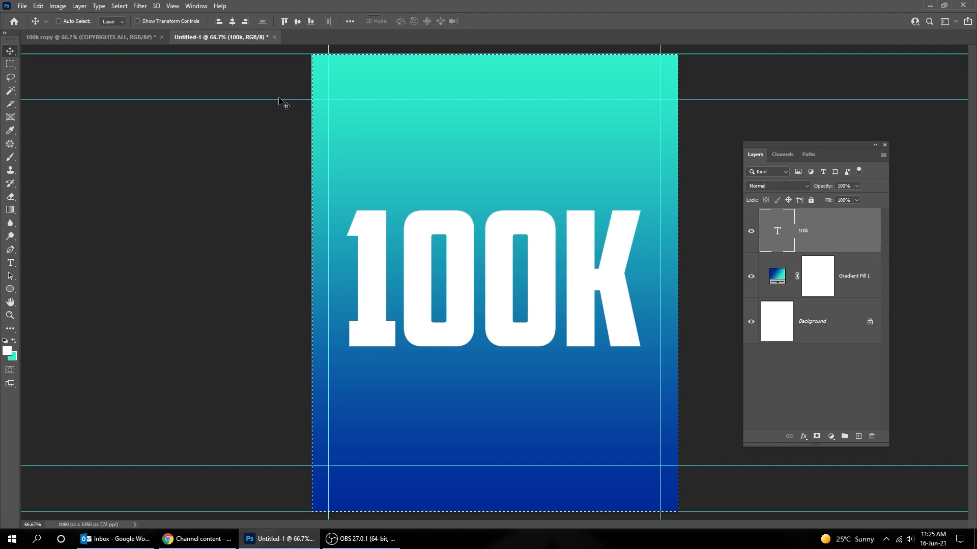
left_click(232, 23)
left_click(299, 21)
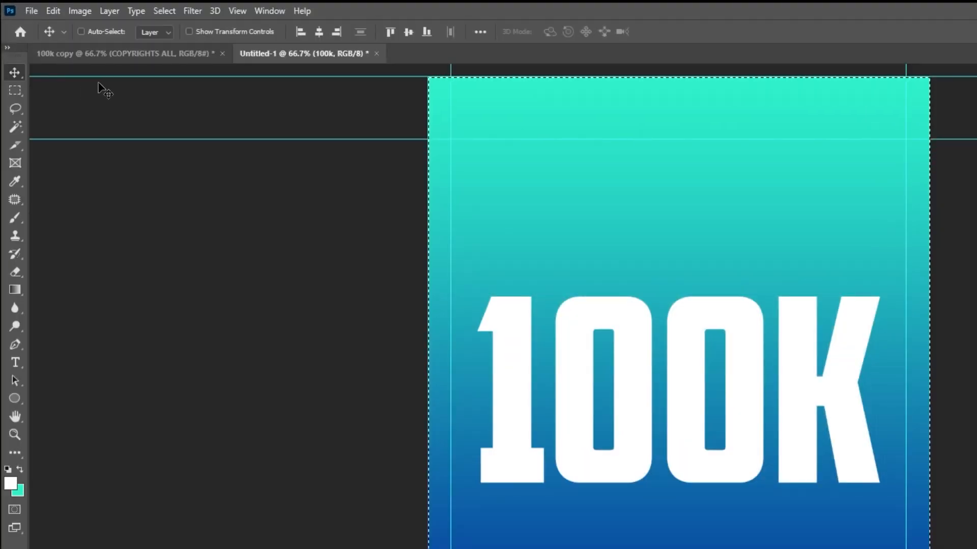
left_click(159, 11)
left_click(175, 39)
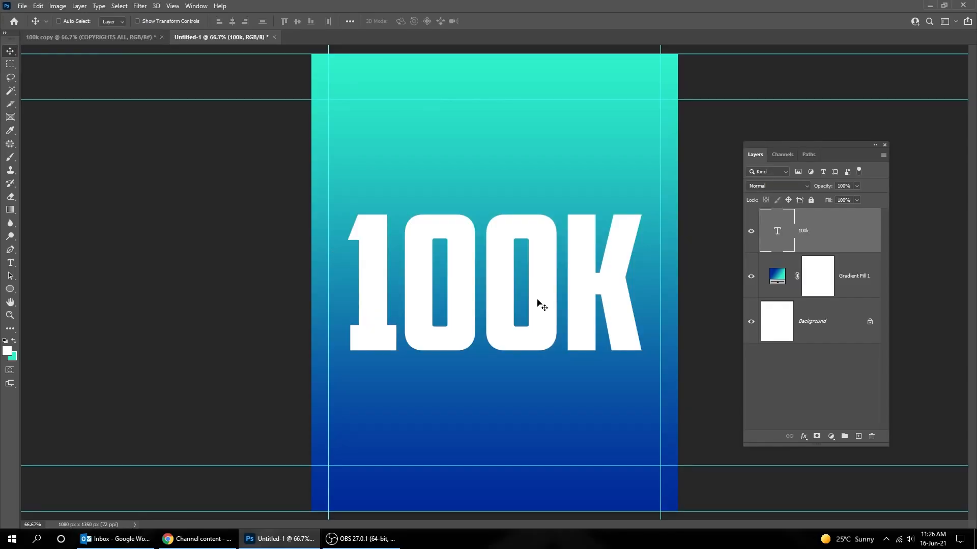
Scale the 100K text down slightly
key("ctrl+t")
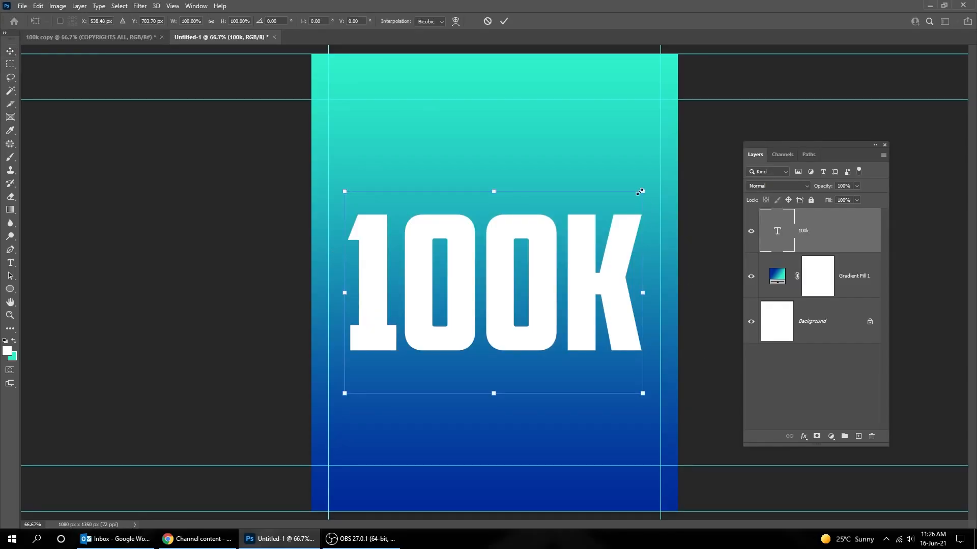
left_click_drag(640, 191, 633, 199)
key("Return")
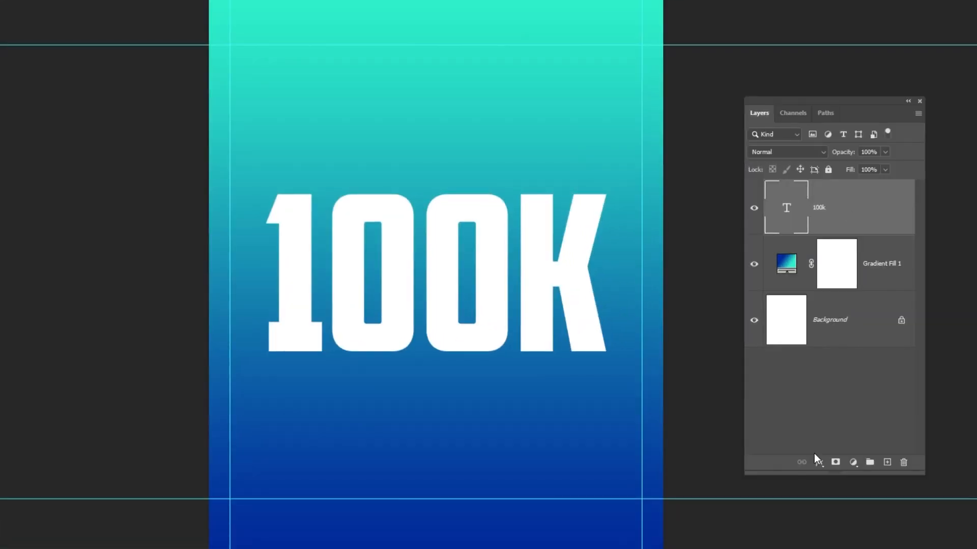
Add a drop shadow to the 100K text and set the shadow colour to black
left_click(804, 437)
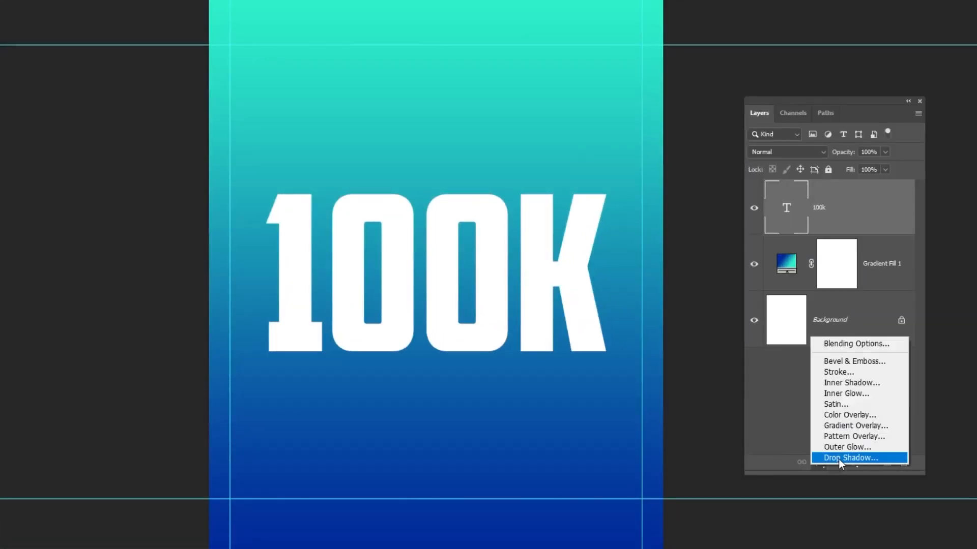
left_click(838, 458)
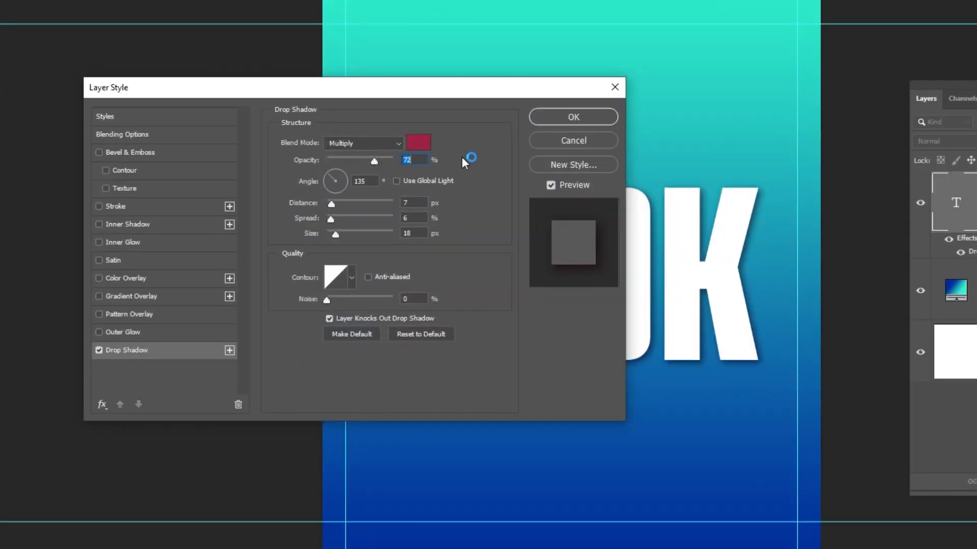
left_click(418, 142)
left_click_drag(368, 312, 320, 380)
left_click(640, 197)
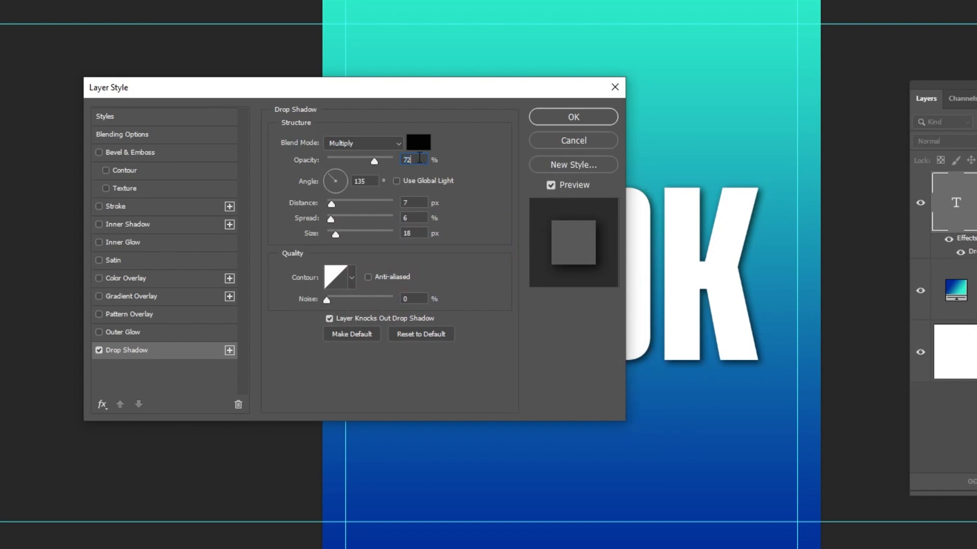
Set the drop shadow to 76% opacity, 86° angle, 33 px distance, 2% spread and 50 px size
type("76")
left_click(373, 184)
type("86")
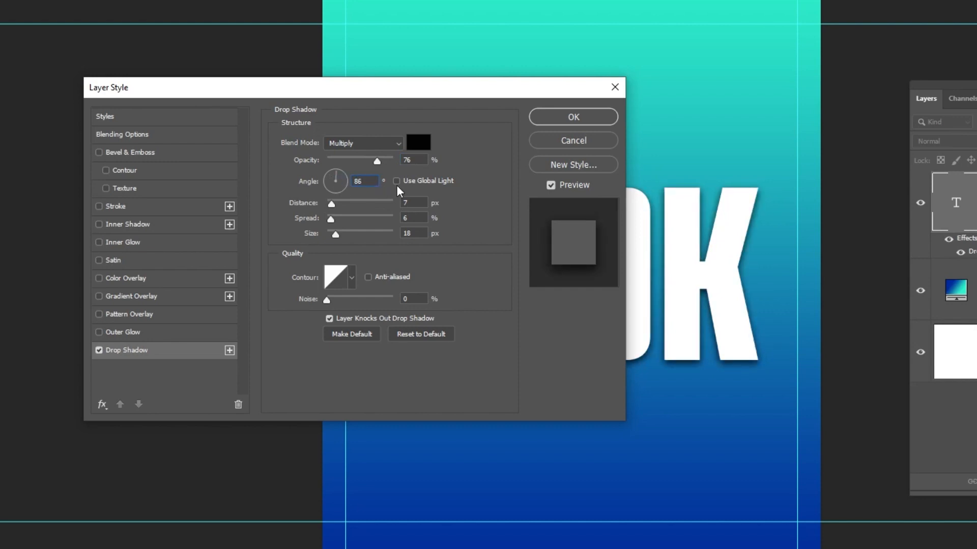
type("33")
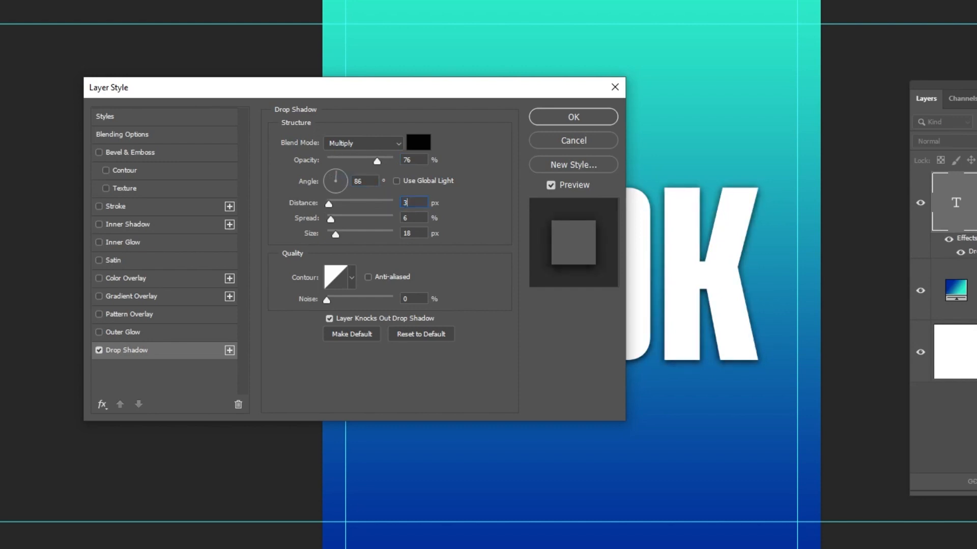
left_click(423, 220)
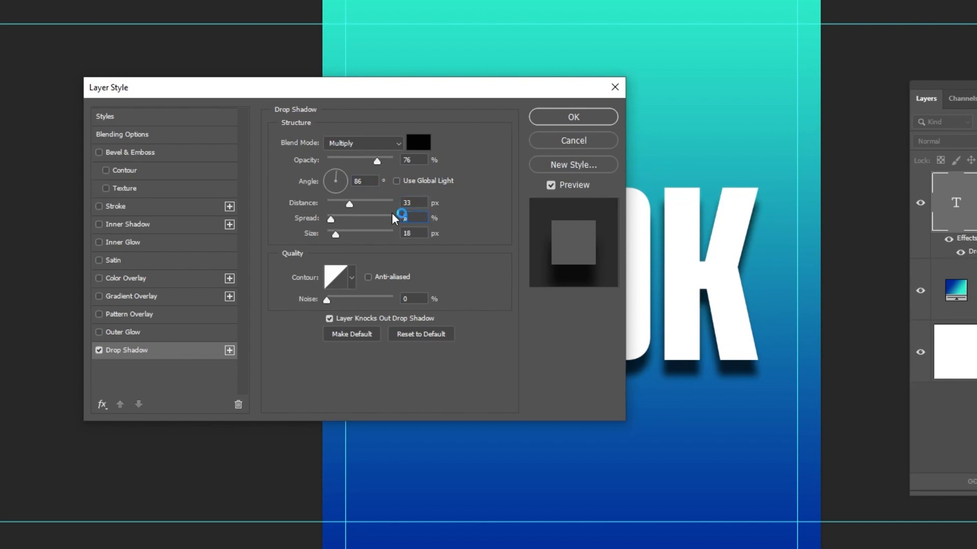
type("2")
left_click(401, 233)
type("50")
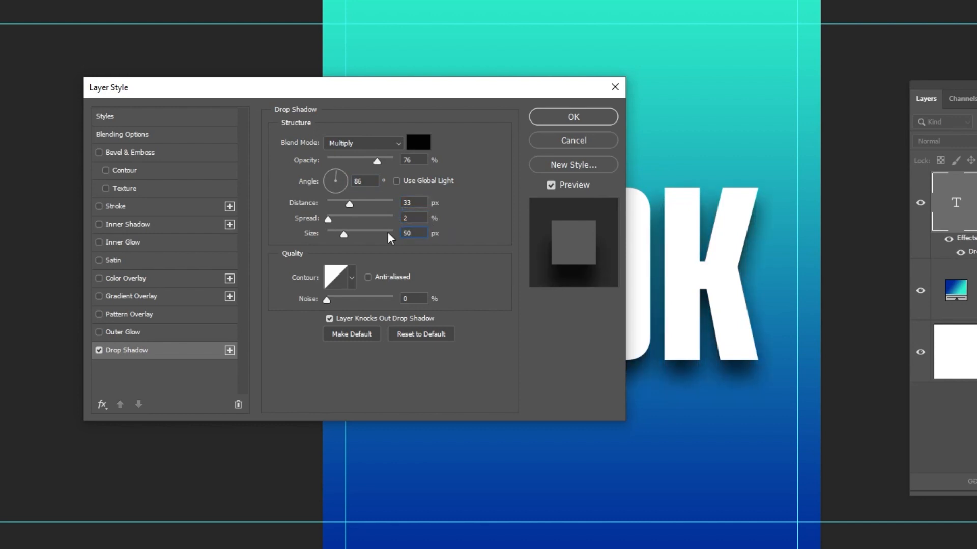
Add a reversed black-to-white gradient overlay to the 100K text with Normal blend mode and 50% opacity
left_click_drag(502, 89, 414, 87)
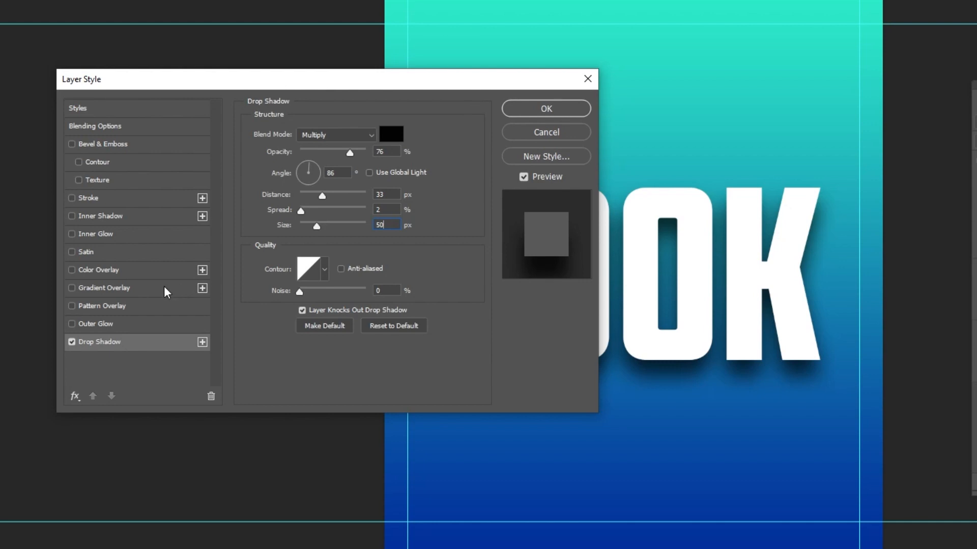
left_click(140, 289)
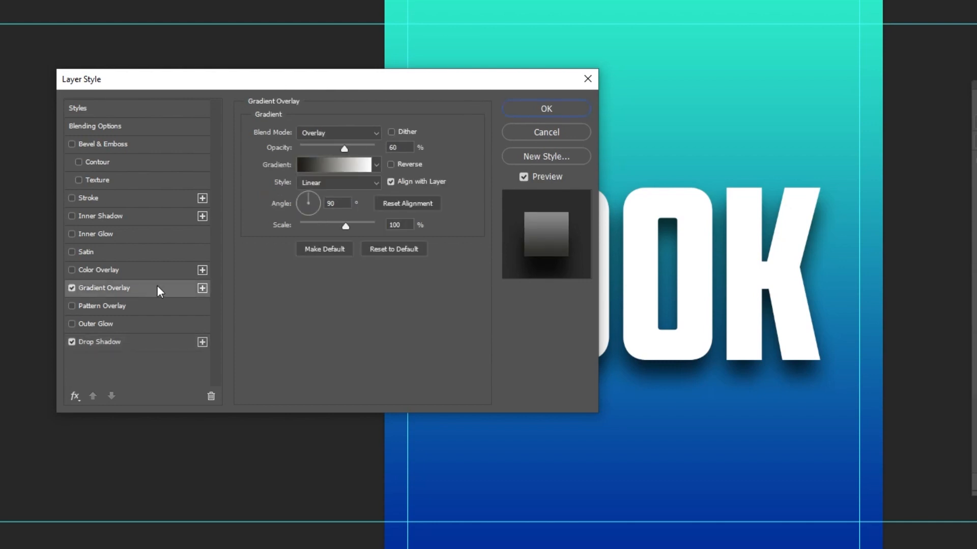
left_click_drag(401, 148, 366, 151)
type("50")
left_click(410, 165)
left_click_drag(442, 86, 312, 88)
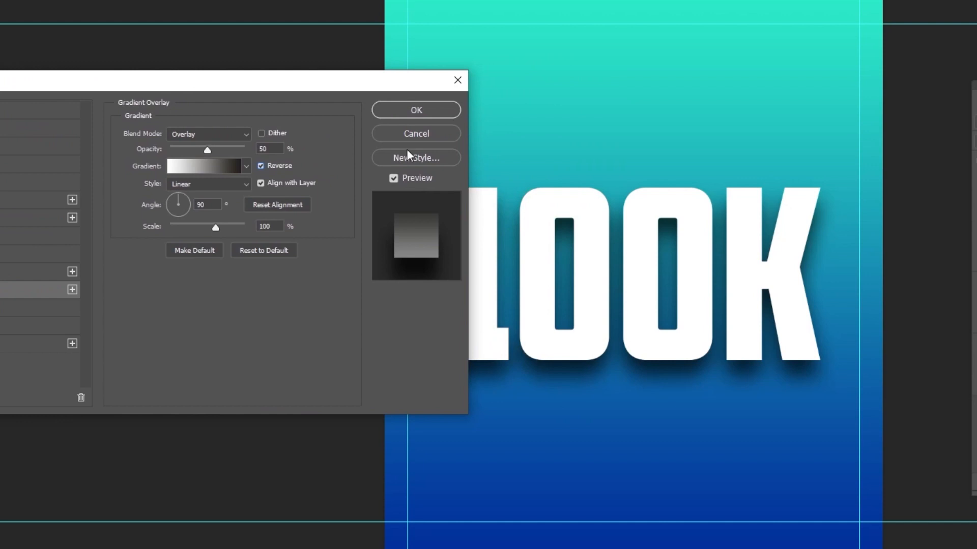
left_click(214, 136)
left_click(219, 146)
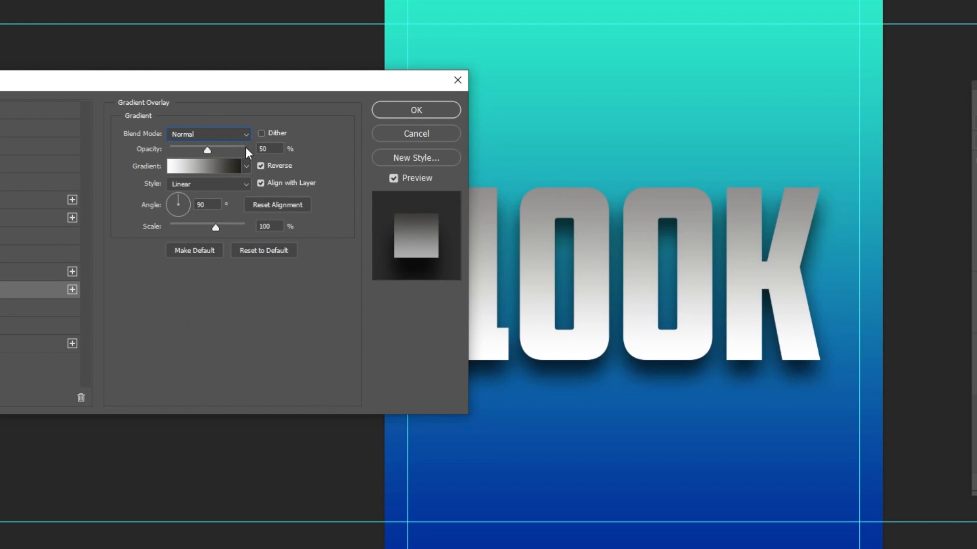
left_click_drag(244, 84, 483, 80)
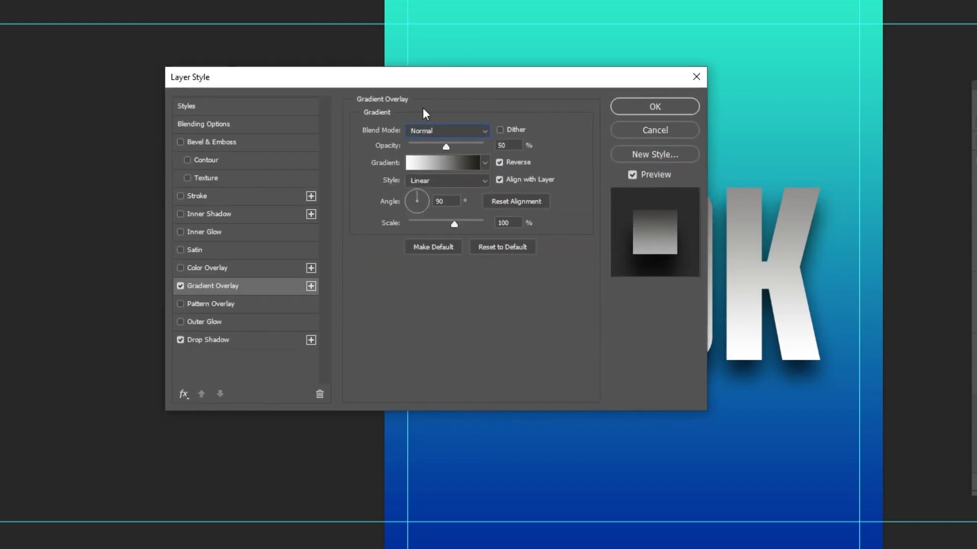
Add a Bevel & Emboss effect with Inner Bevel style and 100% depth, and apply the layer style
left_click(249, 142)
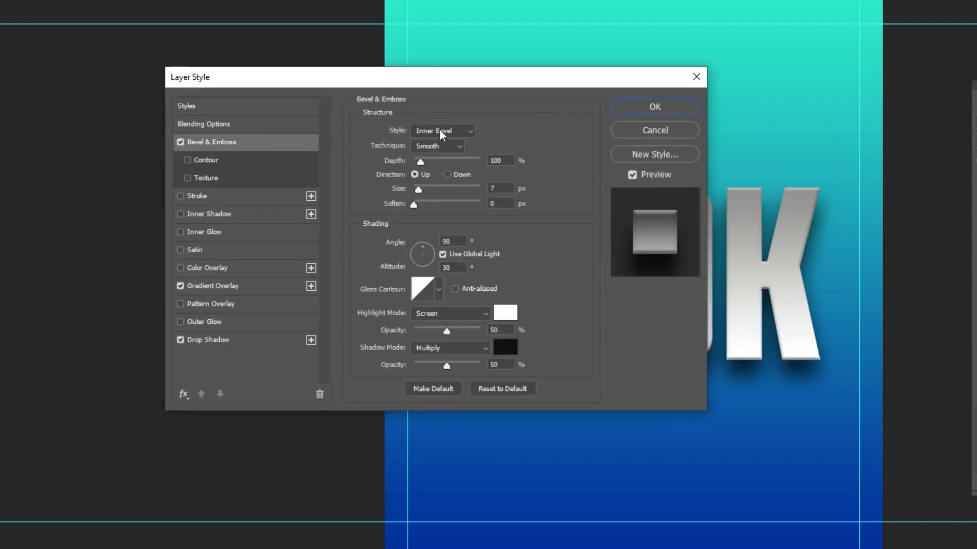
left_click(465, 132)
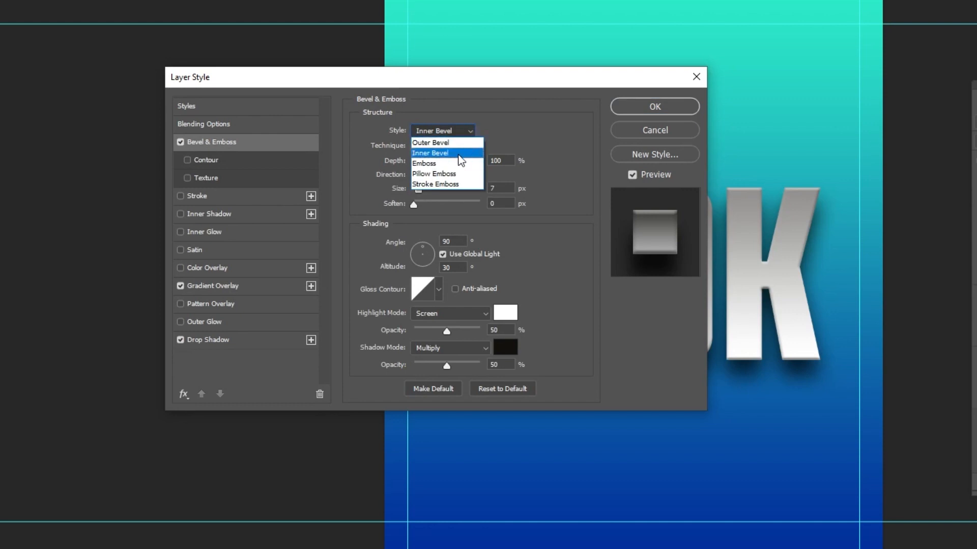
left_click(459, 155)
double_click(507, 160)
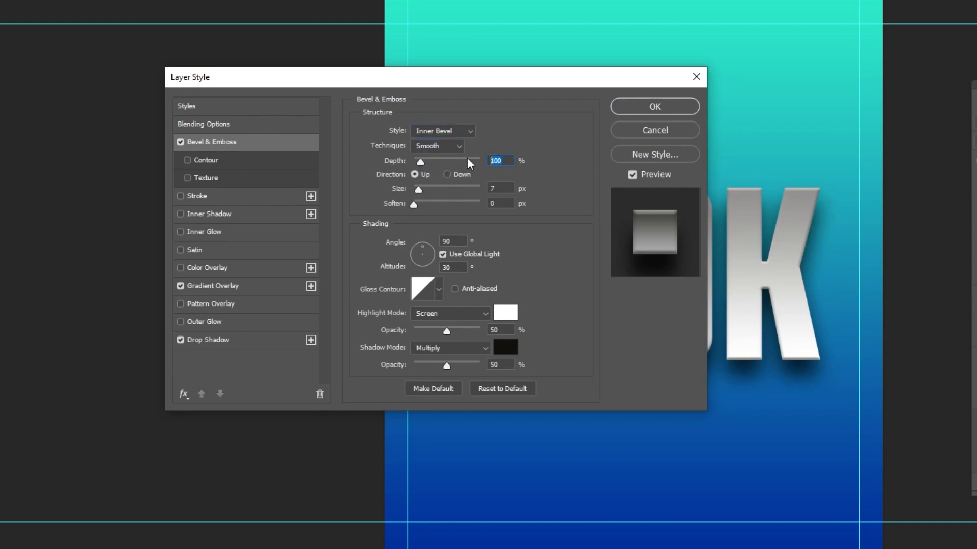
type("100")
key("Tab")
left_click(653, 106)
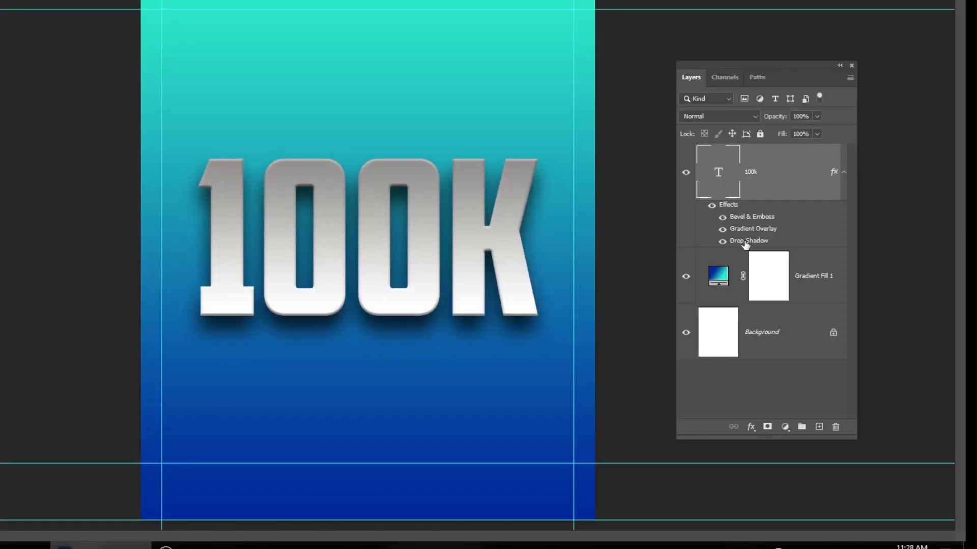
Convert the 100K text's effects into separate layers and group them together with the text layer
right_click(746, 244)
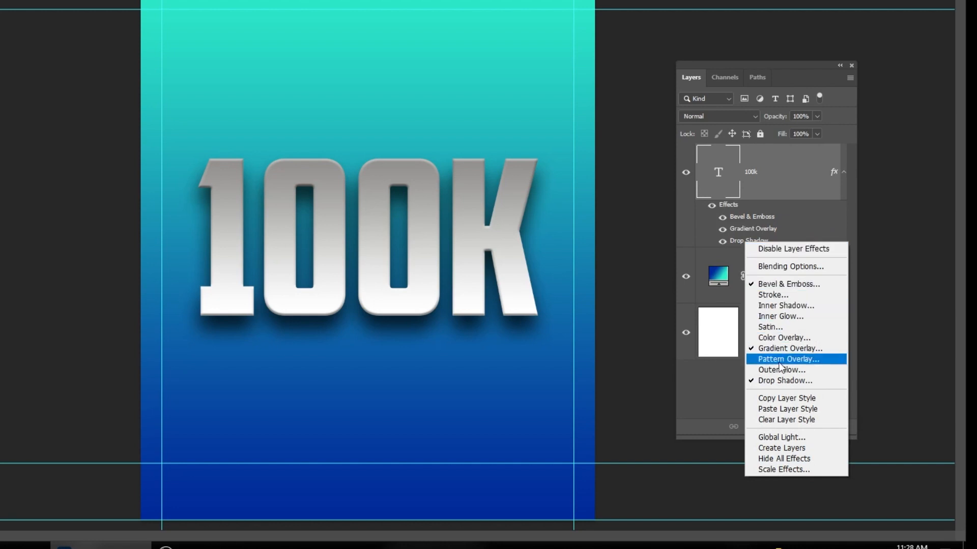
left_click(792, 447)
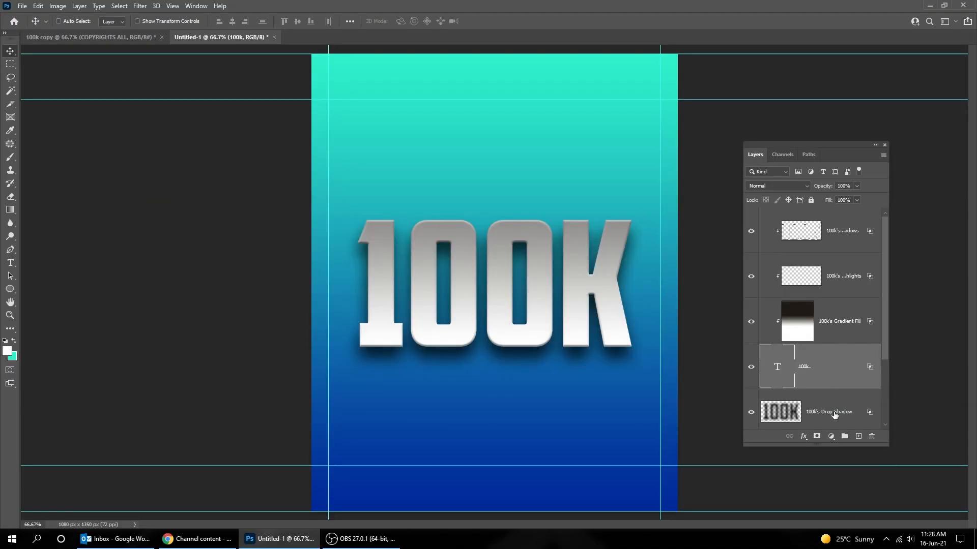
left_click(860, 416)
scroll(885, 430, "down", 1)
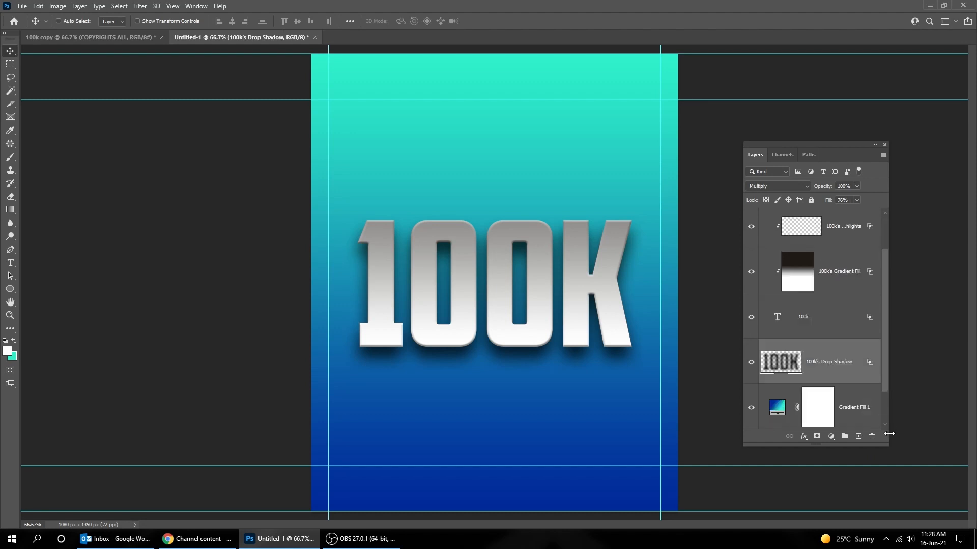
left_click_drag(886, 445, 887, 462)
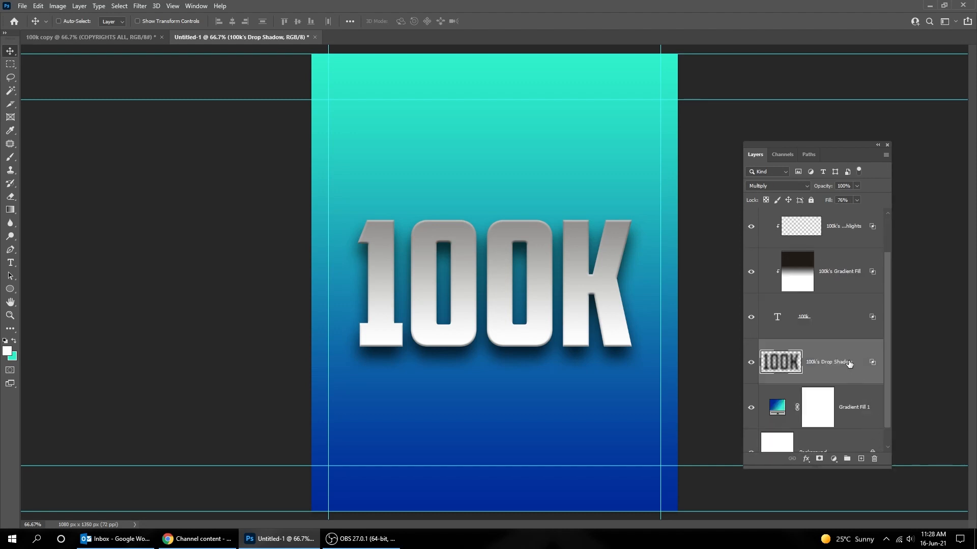
scroll(848, 363, "up", 1)
left_click(843, 241, "shift")
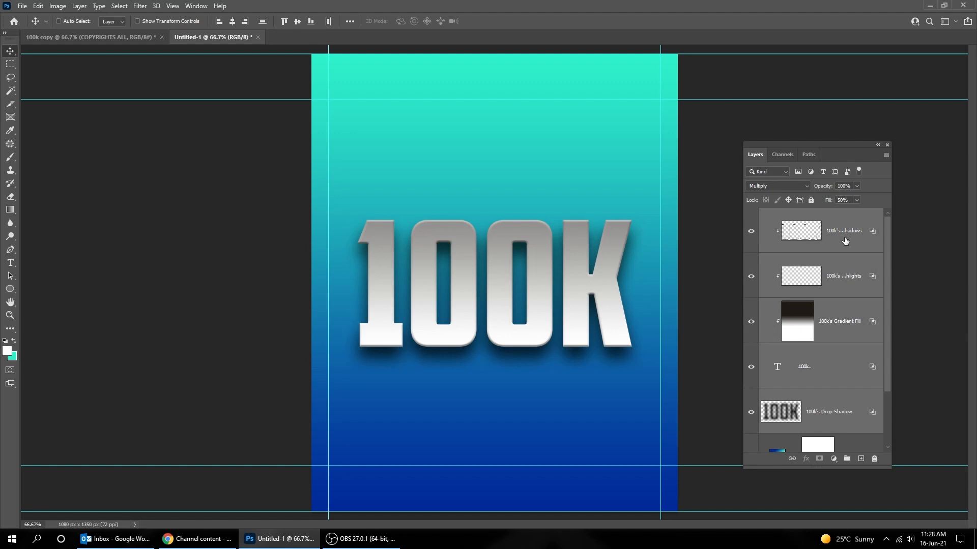
key("ctrl+g")
Rename the new layer group as 100k and give it the Orange colour label
double_click(788, 213)
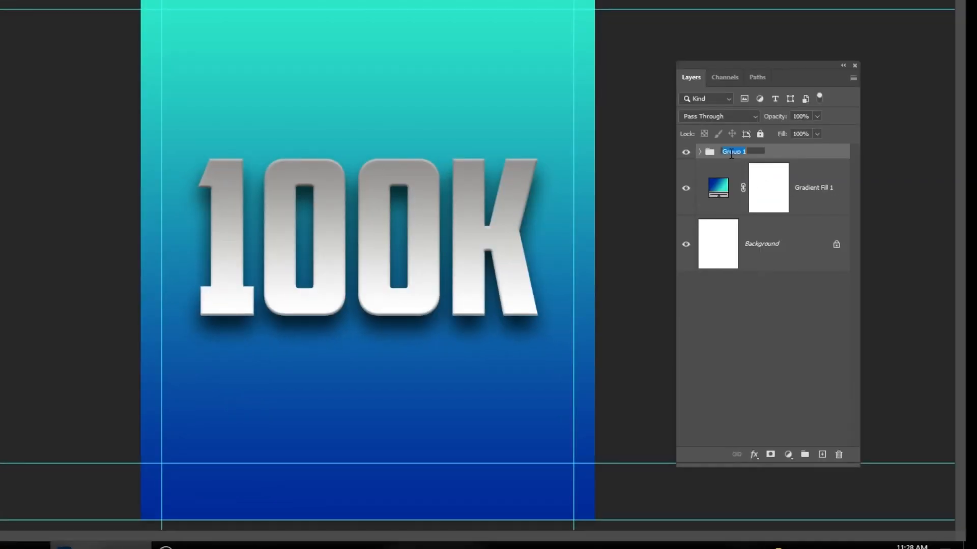
type("100k")
key("Return")
right_click(748, 152)
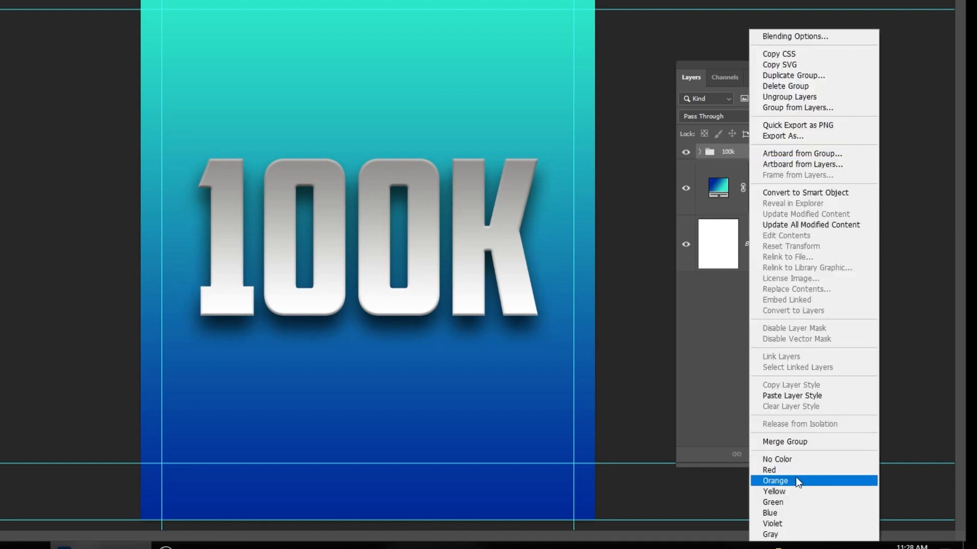
left_click(799, 482)
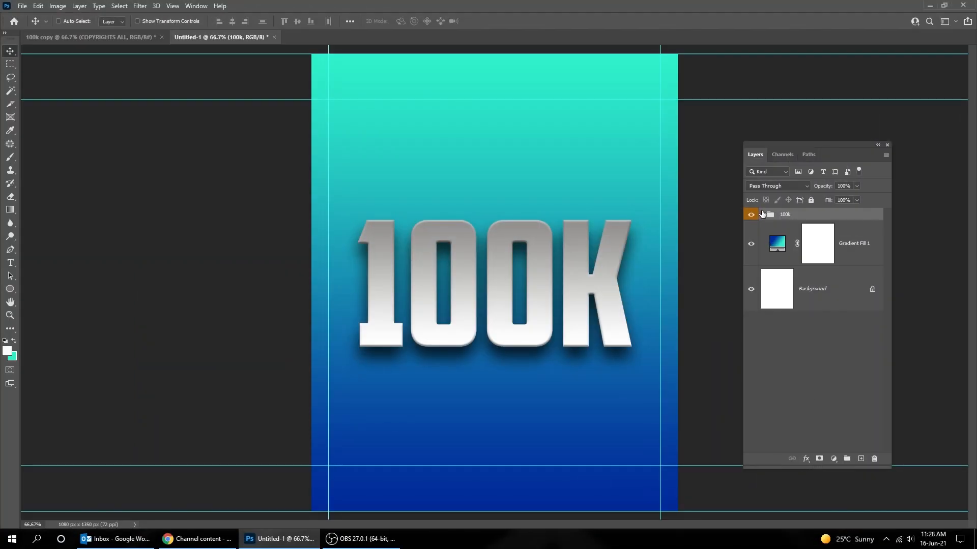
Warp the 100K drop shadow layer, pulling its lower corners outward and down and curving its bottom edge upward
left_click(762, 214)
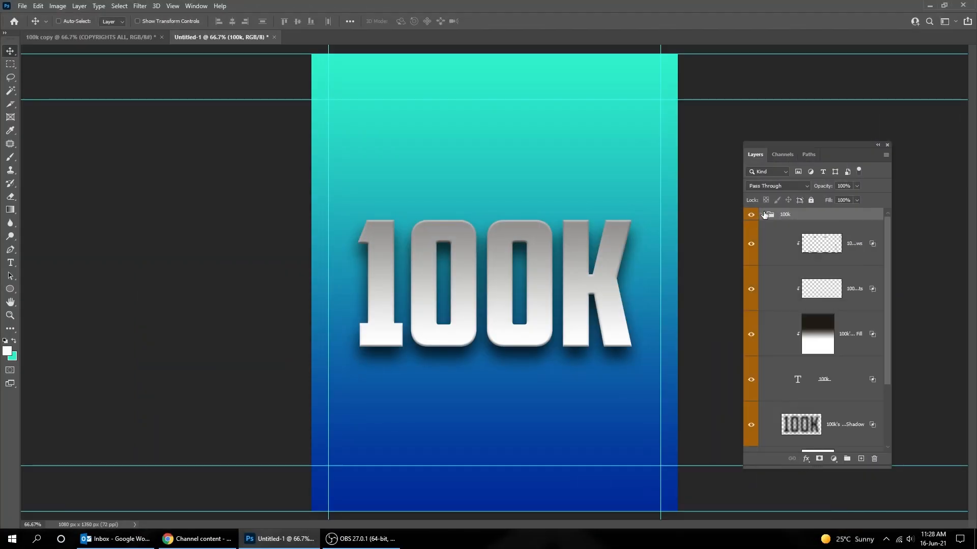
scroll(860, 313, "down", 3)
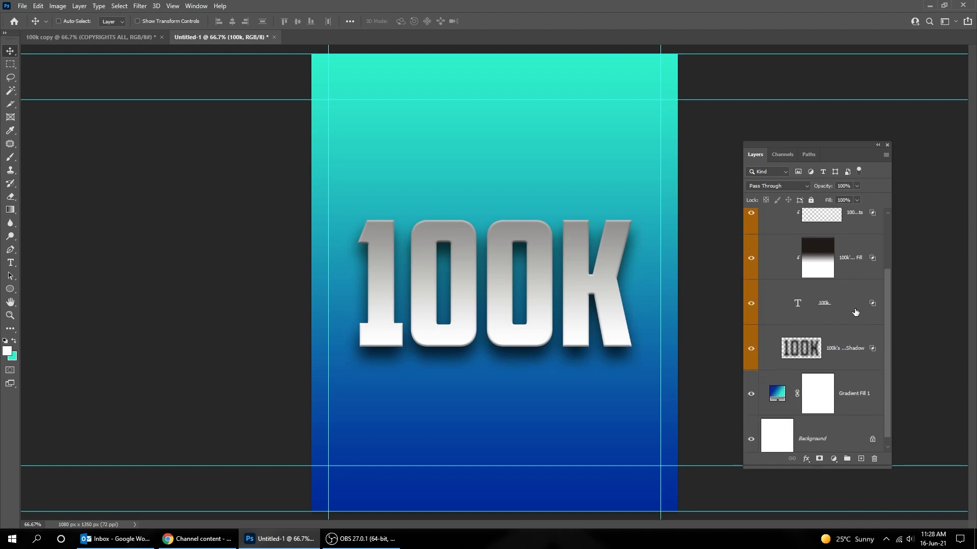
left_click(832, 356)
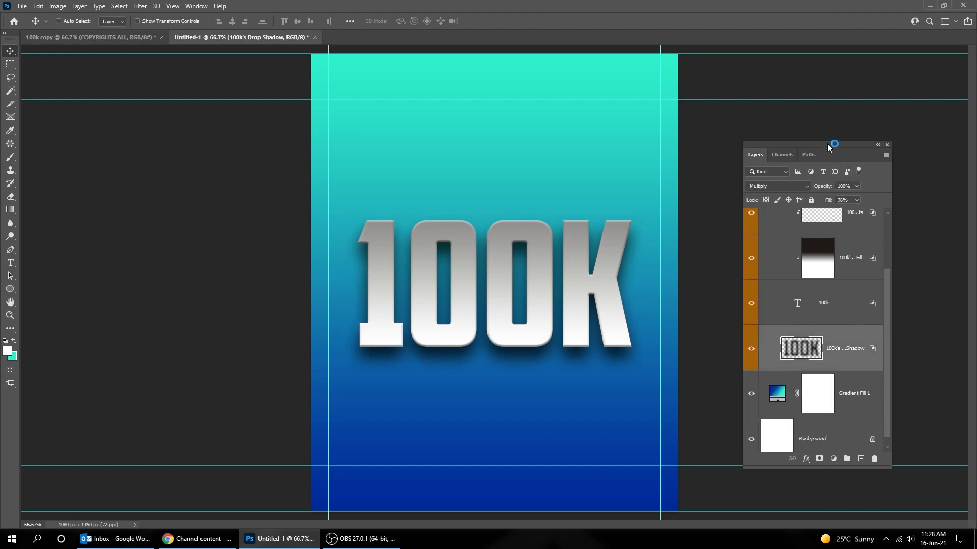
left_click_drag(827, 144, 819, 111)
key("ctrl+t")
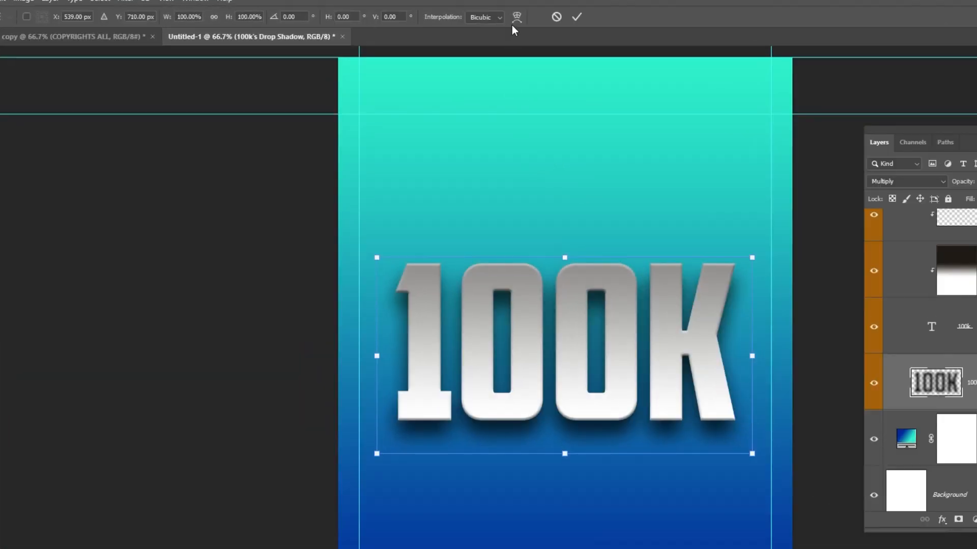
left_click(516, 18)
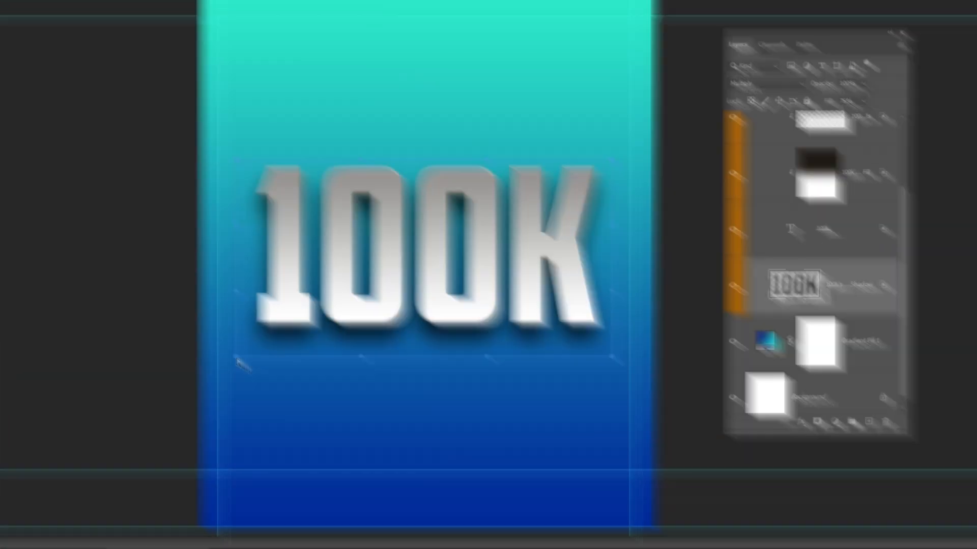
left_click_drag(377, 455, 361, 470)
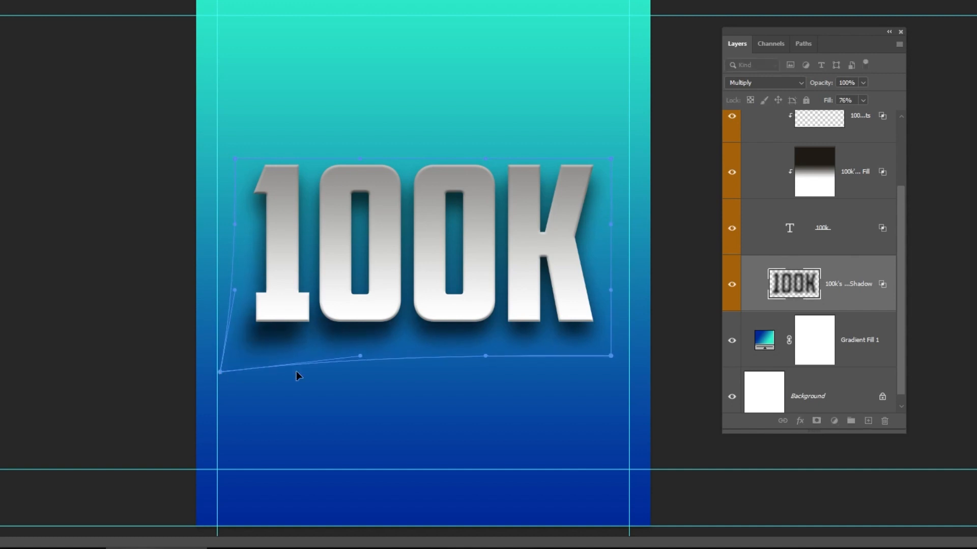
left_click_drag(359, 340, 361, 319)
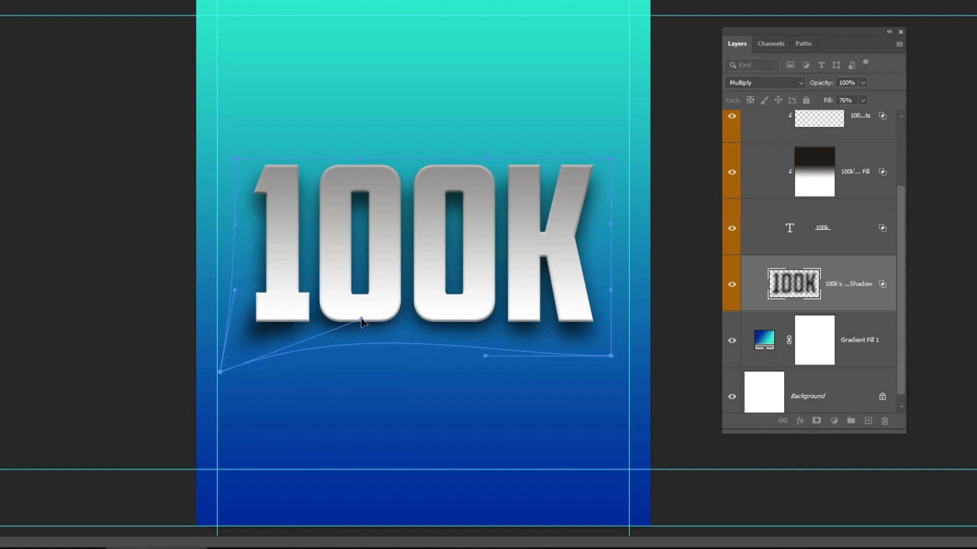
left_click_drag(610, 356, 619, 374)
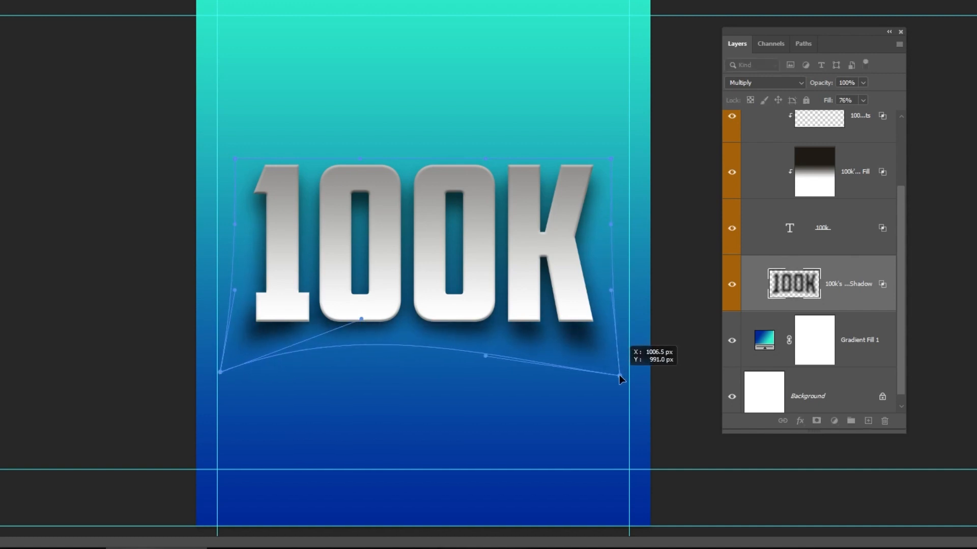
left_click_drag(485, 355, 496, 333)
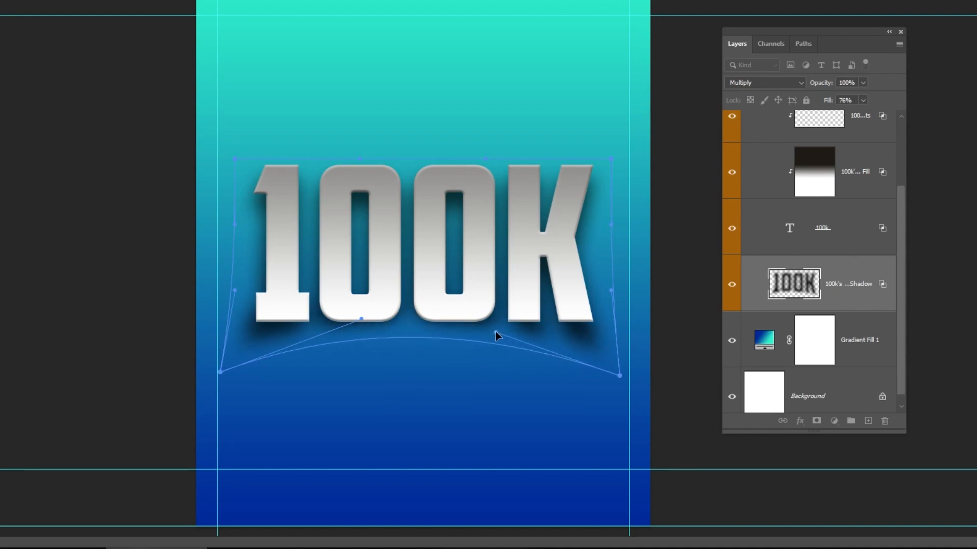
Pull the shadow warp's upper corners outward, bend its left and top edges inward, and apply the transformation
left_click_drag(234, 161, 217, 135)
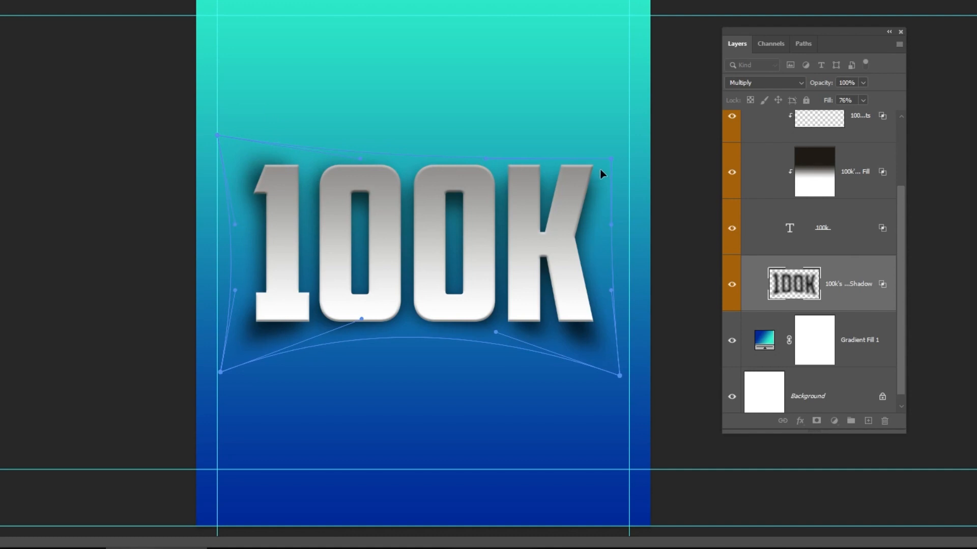
mouse_move(613, 159)
left_mouse_down()
mouse_move(620, 147)
mouse_move(632, 158)
left_mouse_up()
left_click_drag(217, 136, 214, 147)
mouse_move(233, 214)
left_mouse_down()
mouse_move(225, 222)
mouse_move(243, 223)
left_mouse_up()
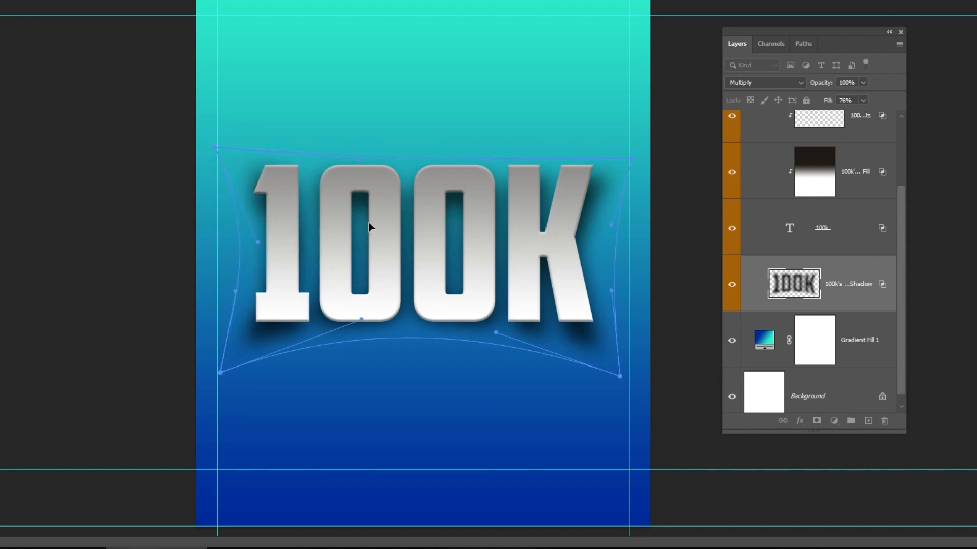
left_click_drag(484, 159, 451, 169)
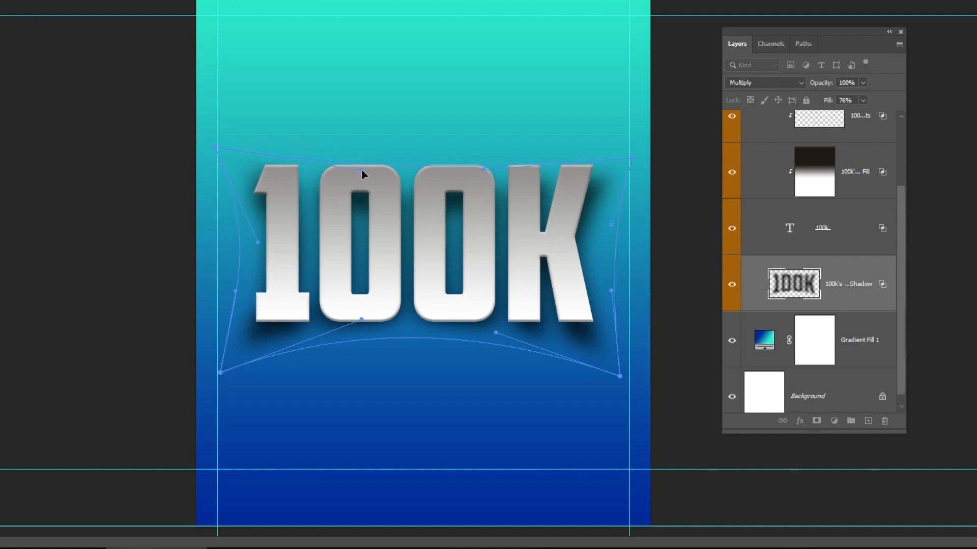
key("Return")
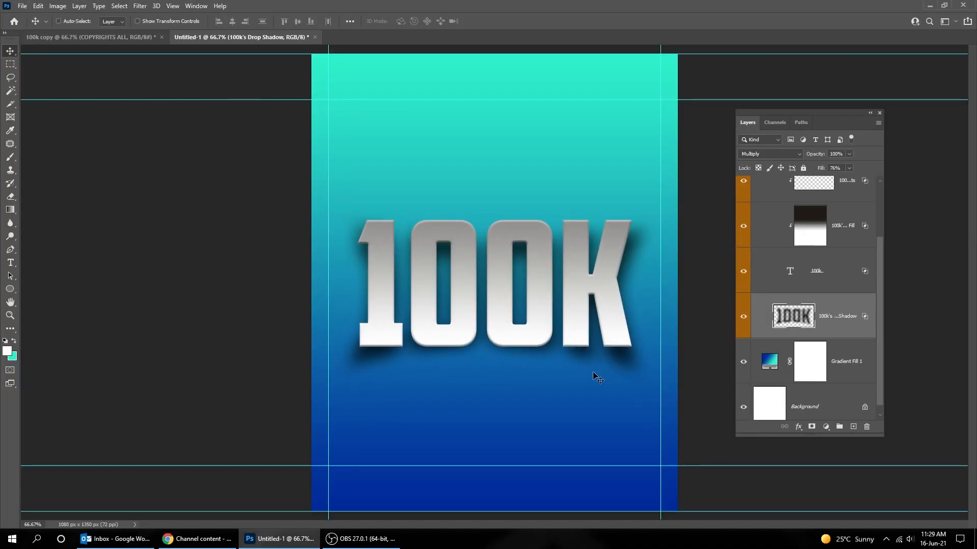
scroll(837, 326, "up", 3)
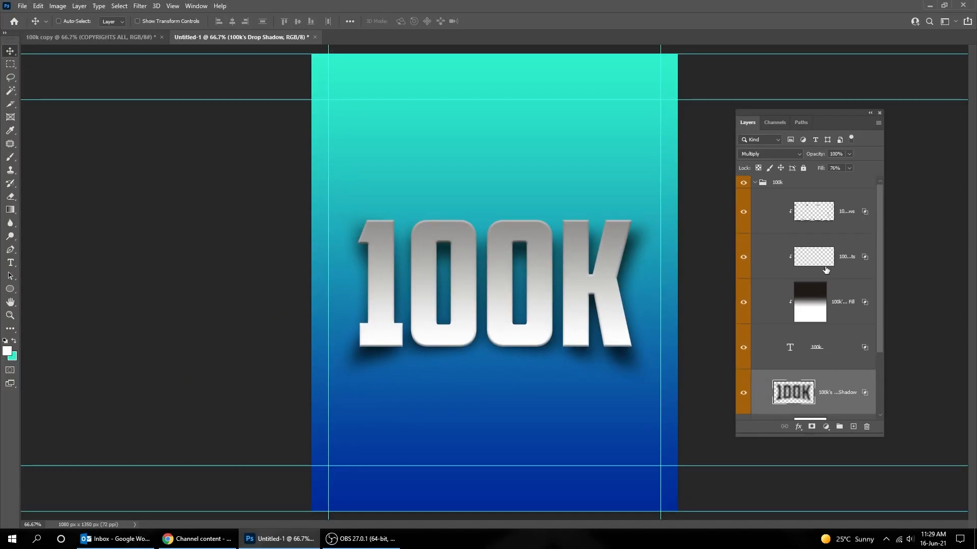
Collapse the 100k group and add a layer above it in Color Dodge mode, filled with the neutral black
left_click(755, 183)
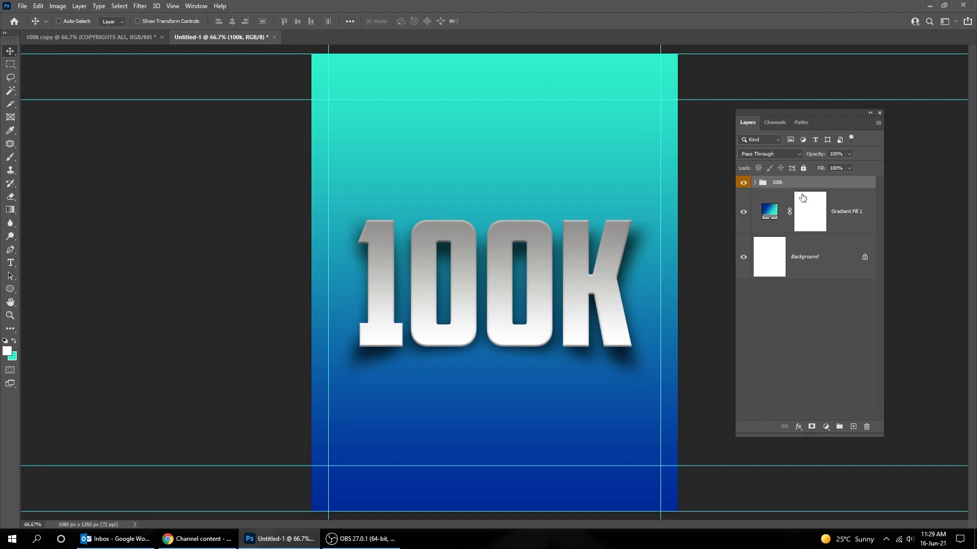
key("ctrl+shift+n")
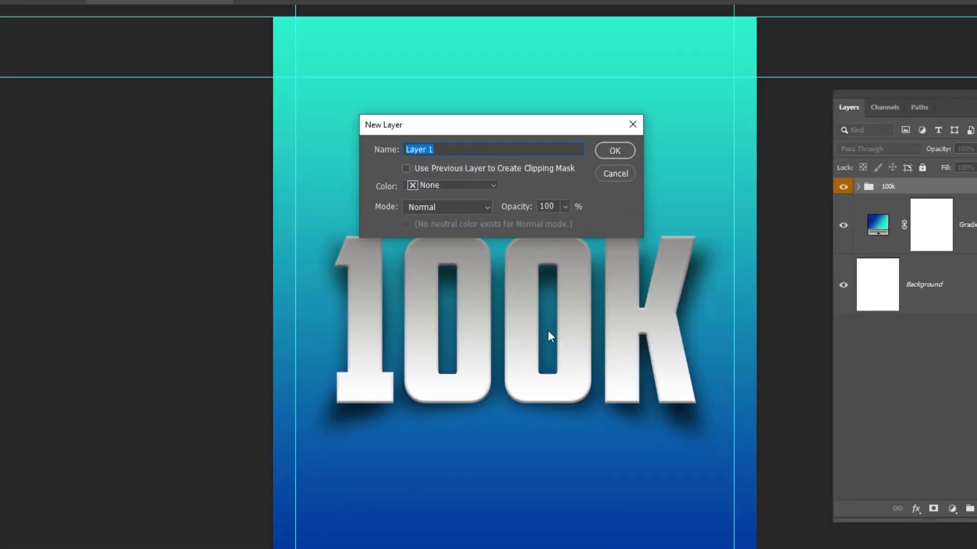
left_click(444, 208)
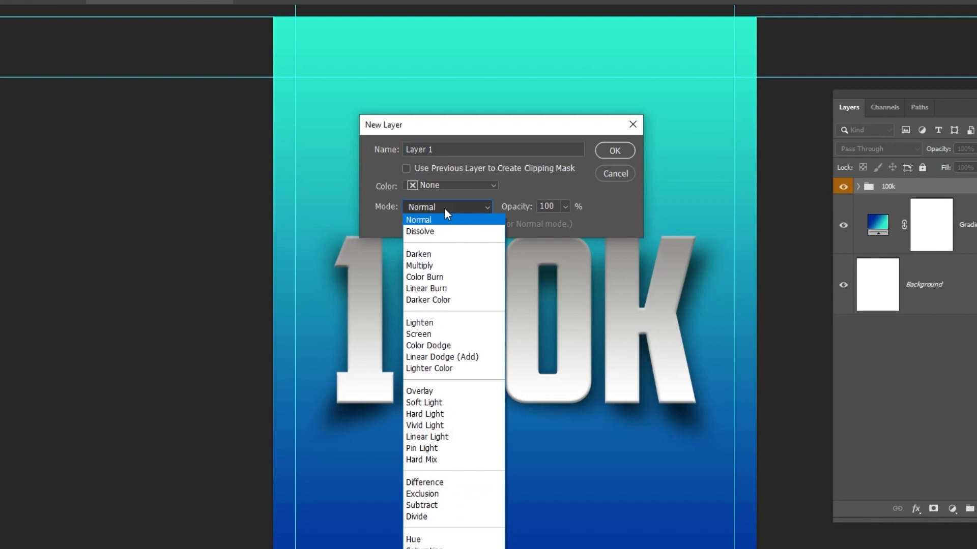
left_click(471, 344)
left_click(407, 226)
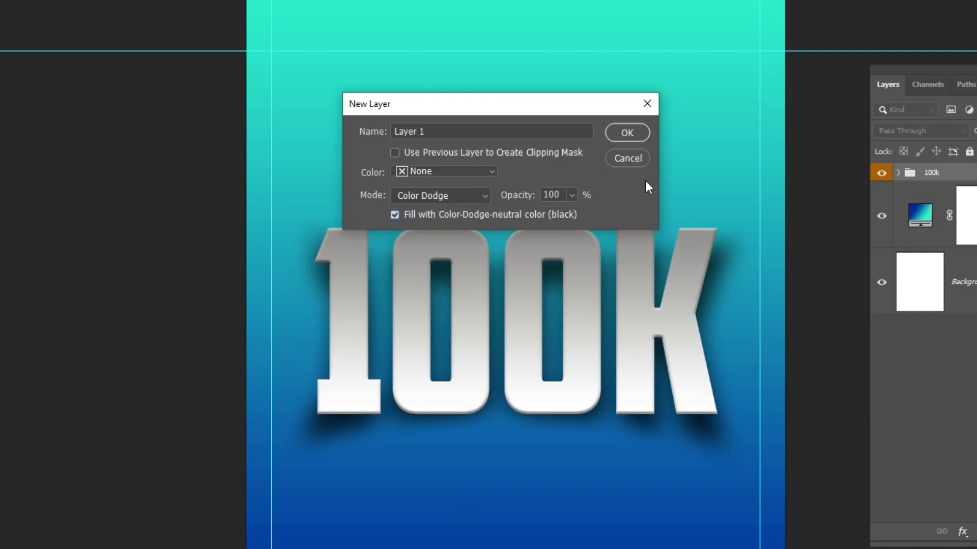
left_click(641, 132)
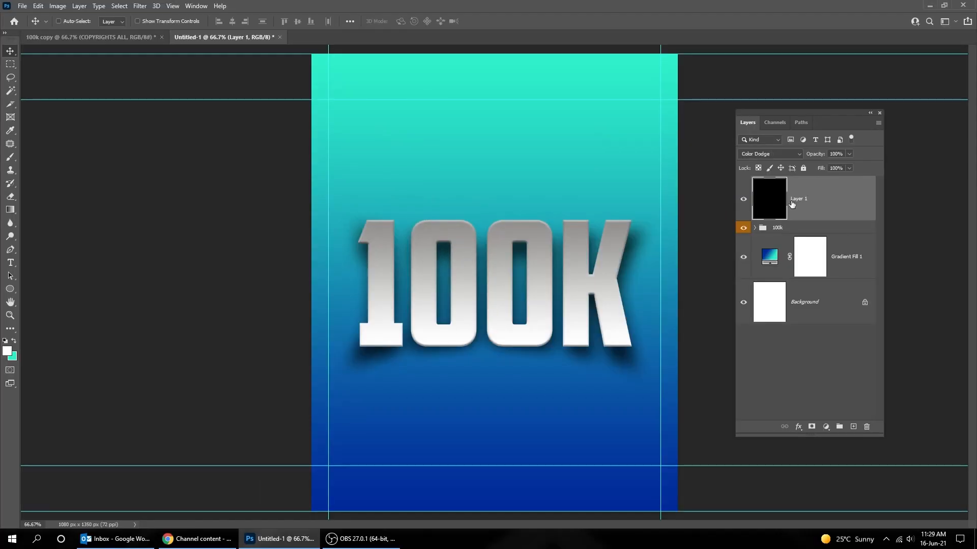
Set up a soft round brush of 125 px with 0% hardness for painting on the Color Dodge layer
key("b")
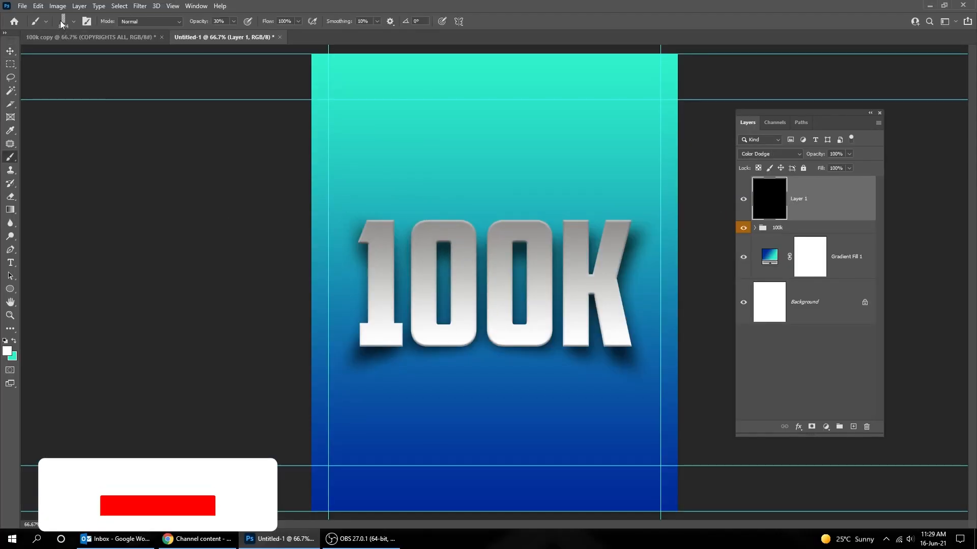
left_click(73, 20)
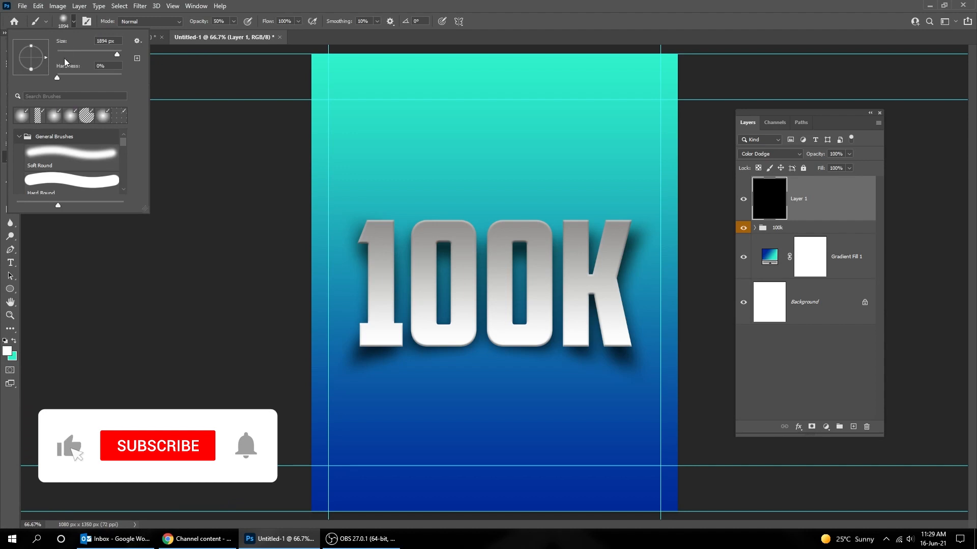
left_click(66, 23)
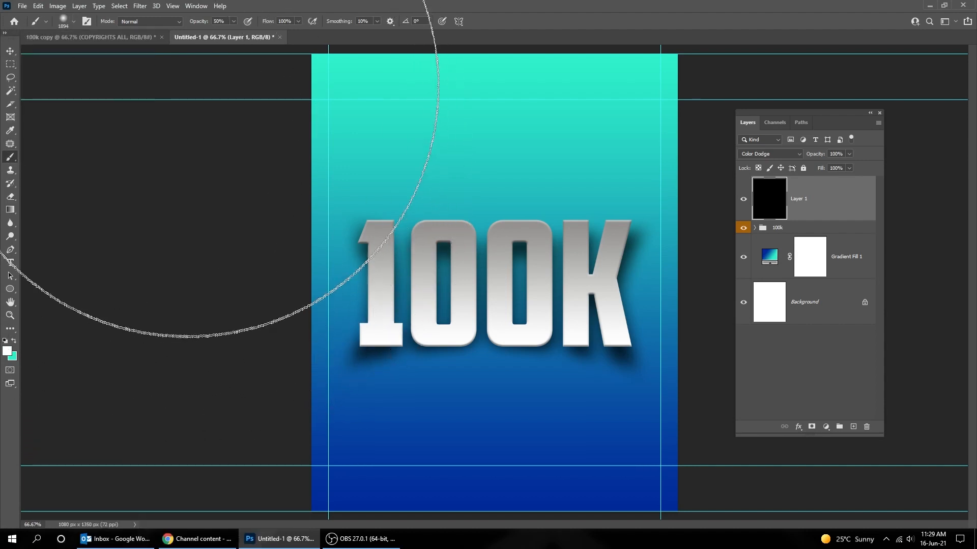
left_click(73, 22)
left_click(96, 53)
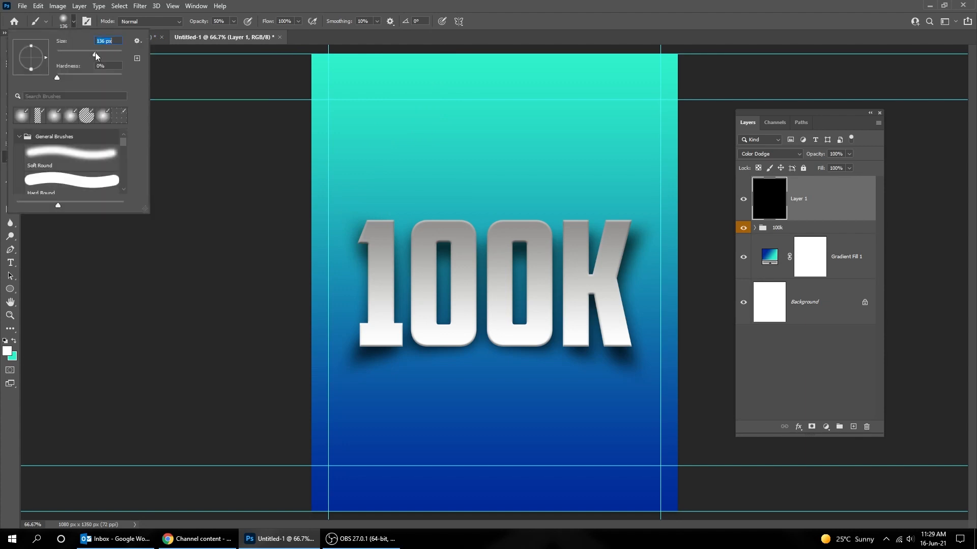
left_click_drag(94, 53, 88, 54)
left_click(74, 22)
Clip the Color Dodge layer to the 100k group and paint white highlights over the 1 and the first 0
right_click(825, 204)
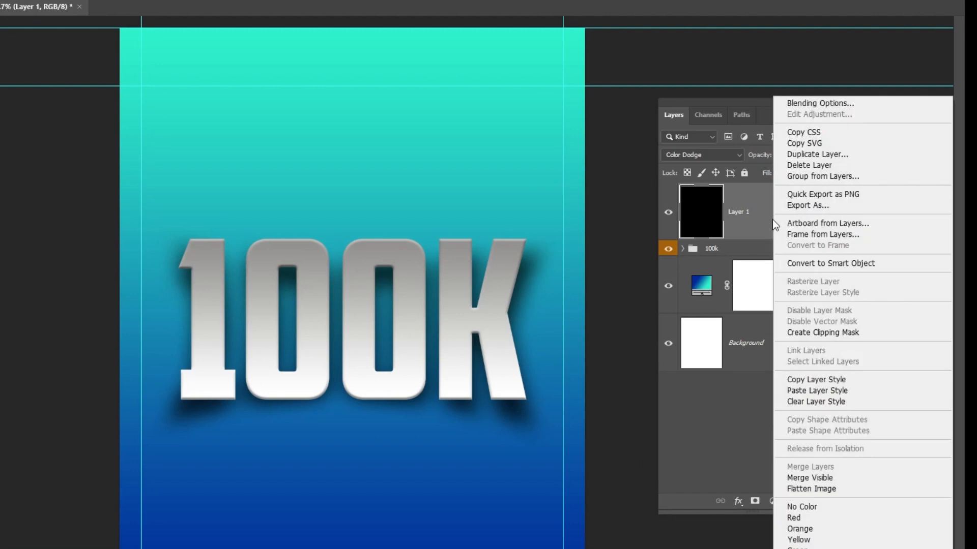
left_click(822, 333)
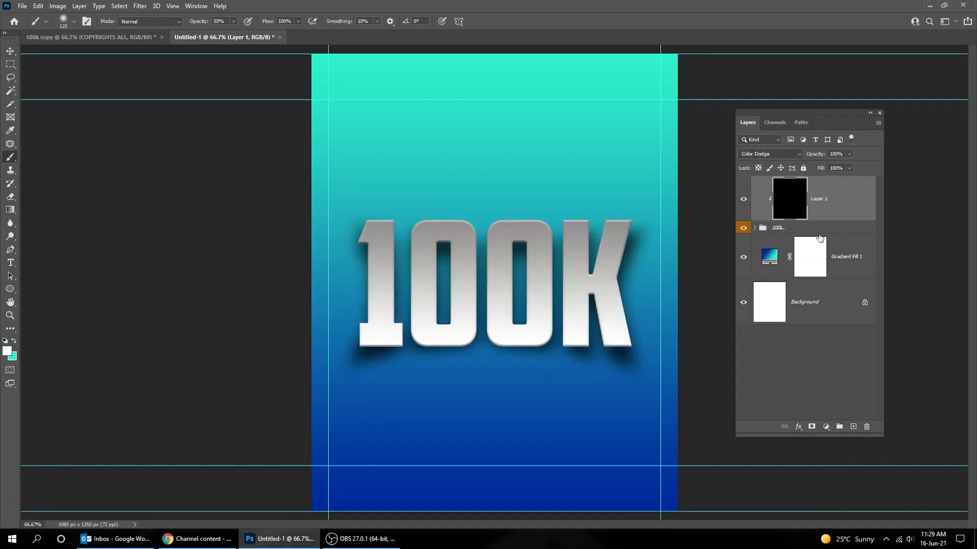
mouse_move(374, 236)
left_mouse_down()
mouse_move(422, 237)
mouse_move(417, 251)
mouse_move(444, 222)
left_mouse_up()
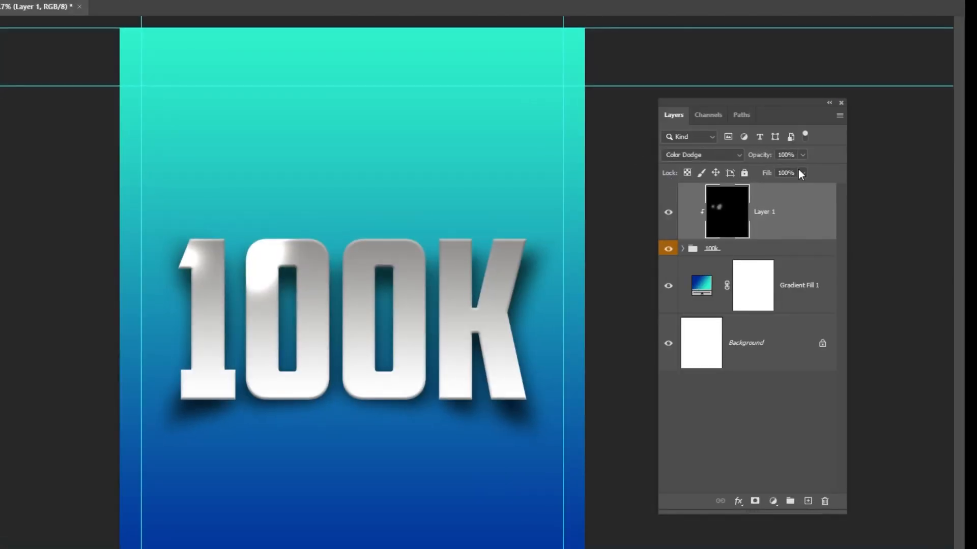
Reduce the Color Dodge highlight layer's fill to 51%
left_click(801, 173)
left_click_drag(784, 188, 774, 189)
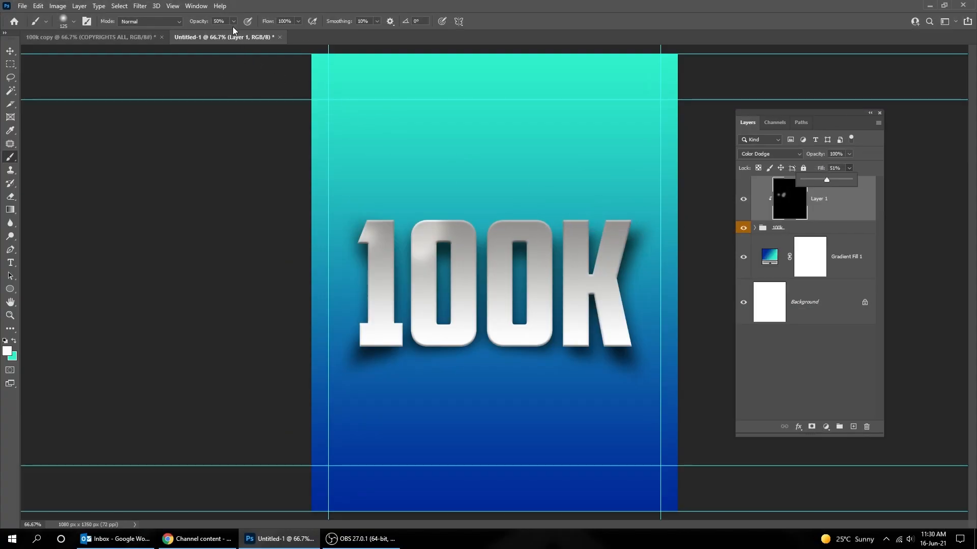
left_click(233, 23)
left_click(234, 23)
left_click(234, 22)
Enlarge the brush to 300 px and dab more soft white highlights across the K, both zeros and the 1
key("bracketright")
key("bracketright")
key("bracketright")
key("bracketright")
key("bracketright")
left_click(591, 267)
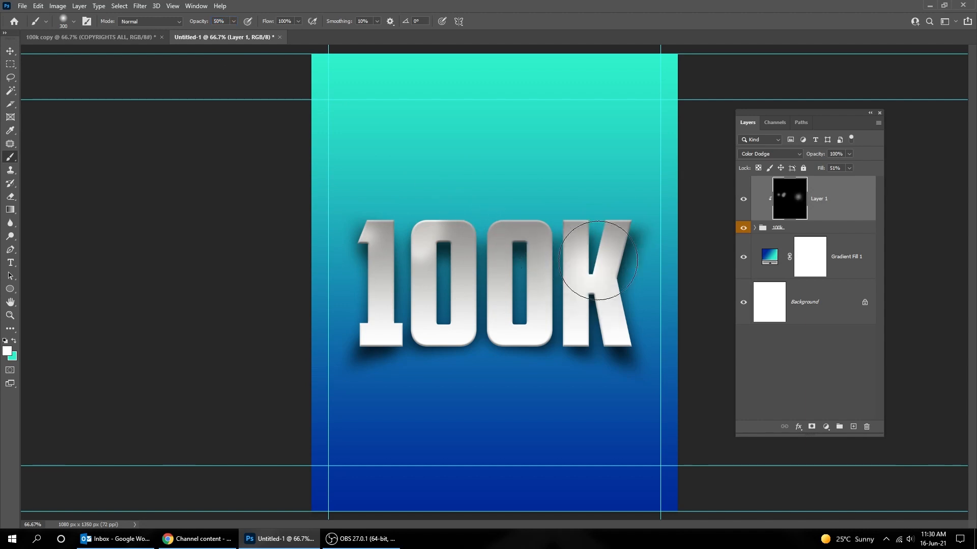
left_click(522, 271)
left_click(492, 248)
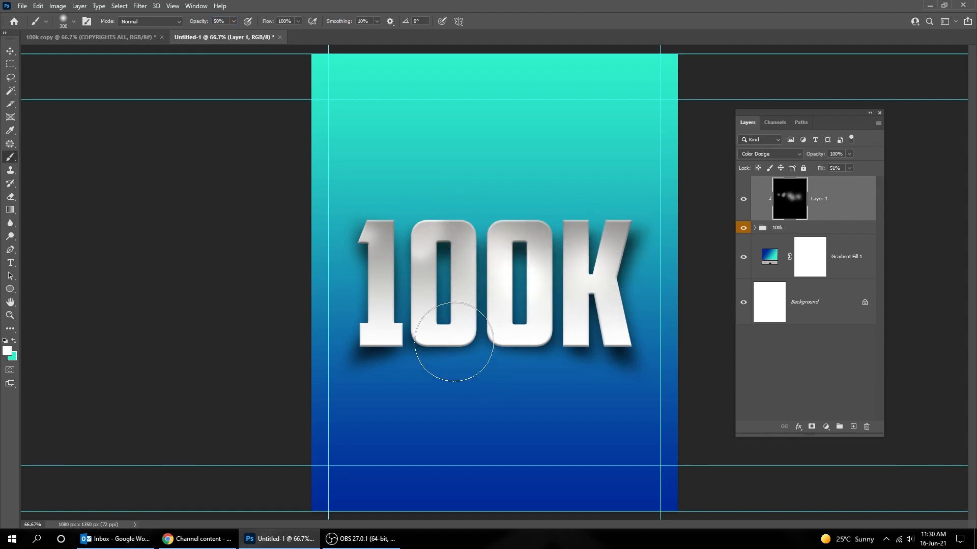
left_click(447, 315)
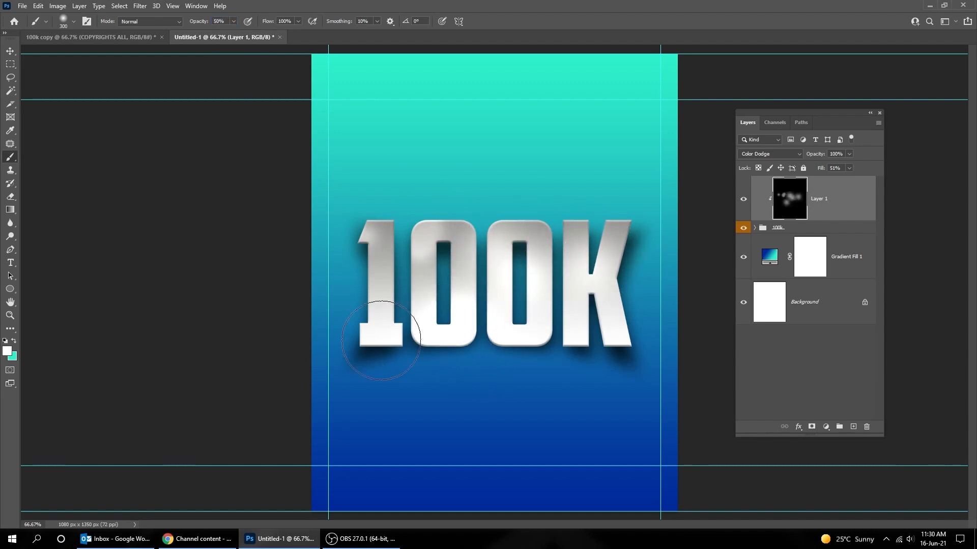
left_click(553, 243)
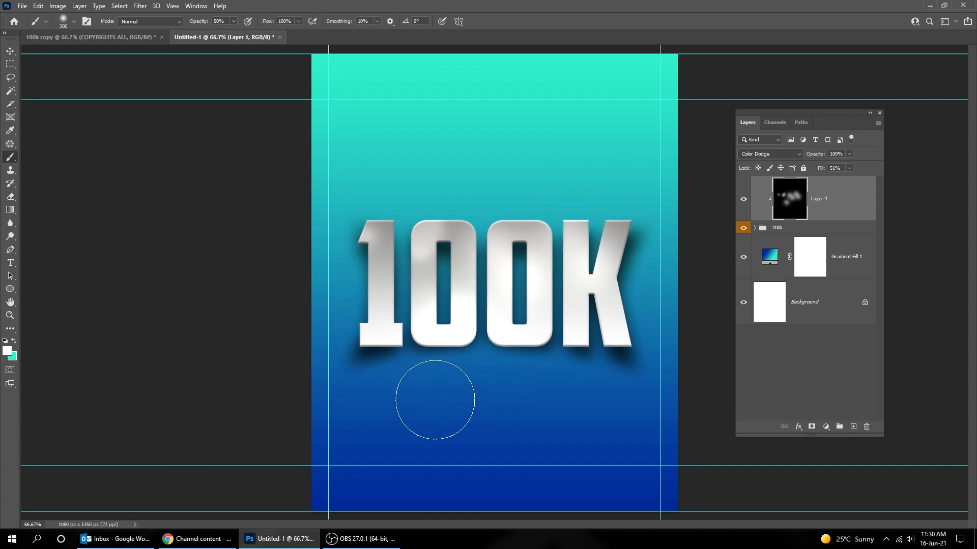
left_click(379, 306)
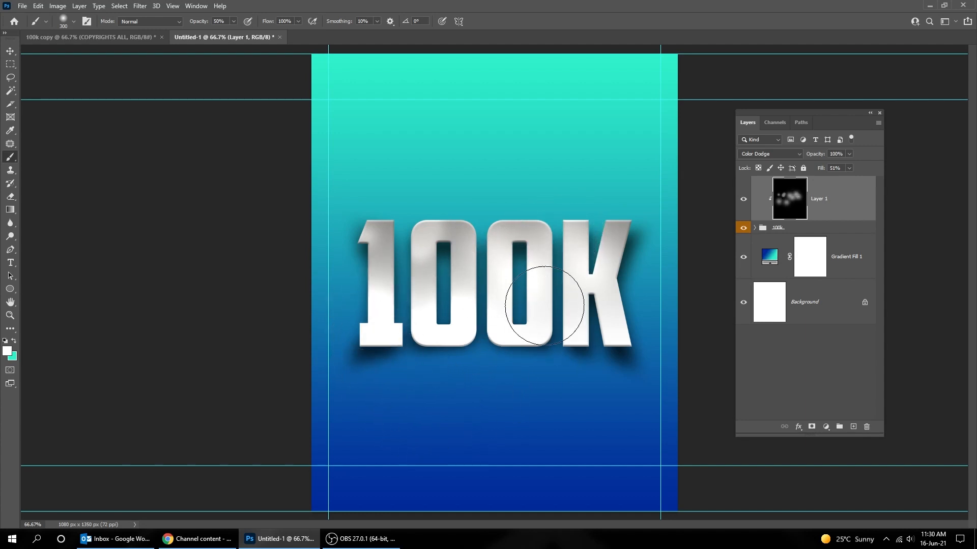
left_click(450, 258)
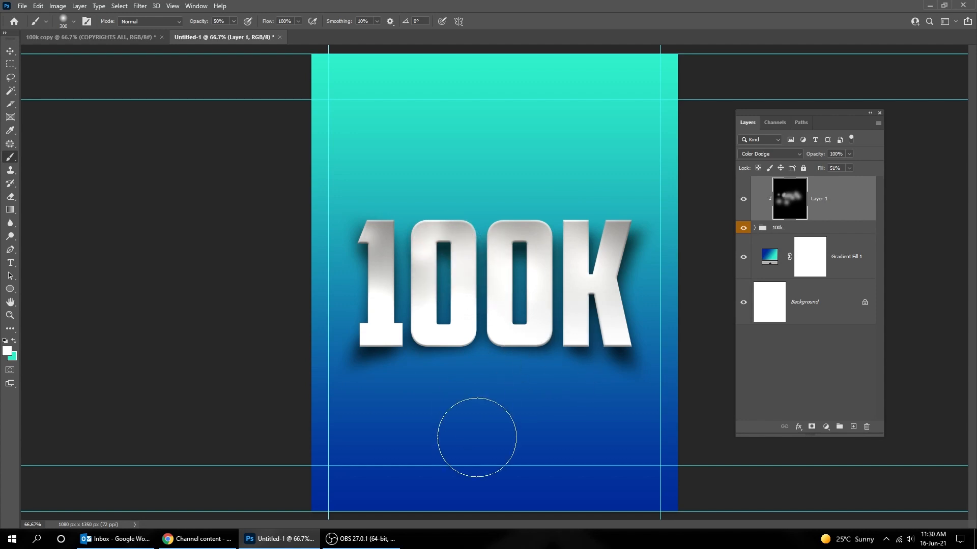
Show the rulers, place a vertical guide at the canvas centre using the transform bounds of a full-canvas selection, and deselect
key("v")
key("ctrl+a")
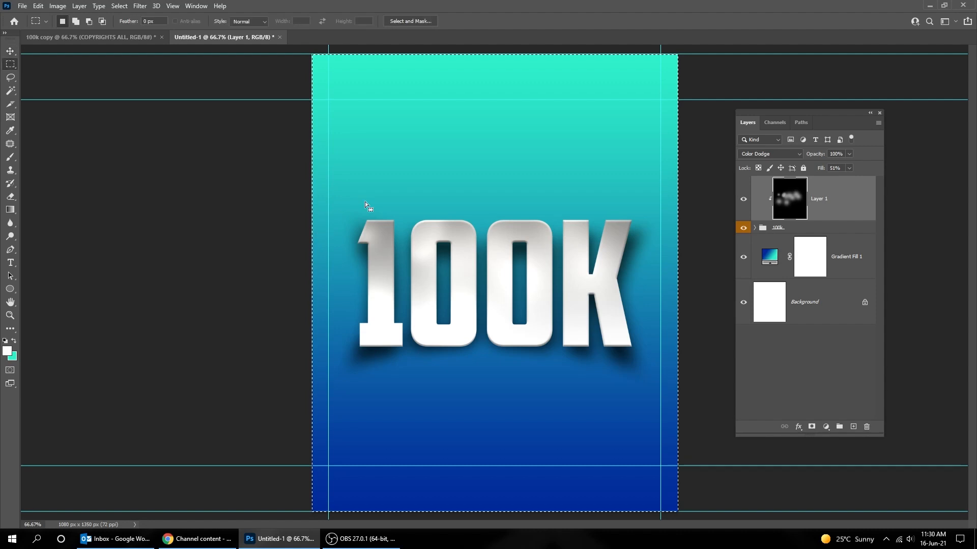
right_click(429, 170)
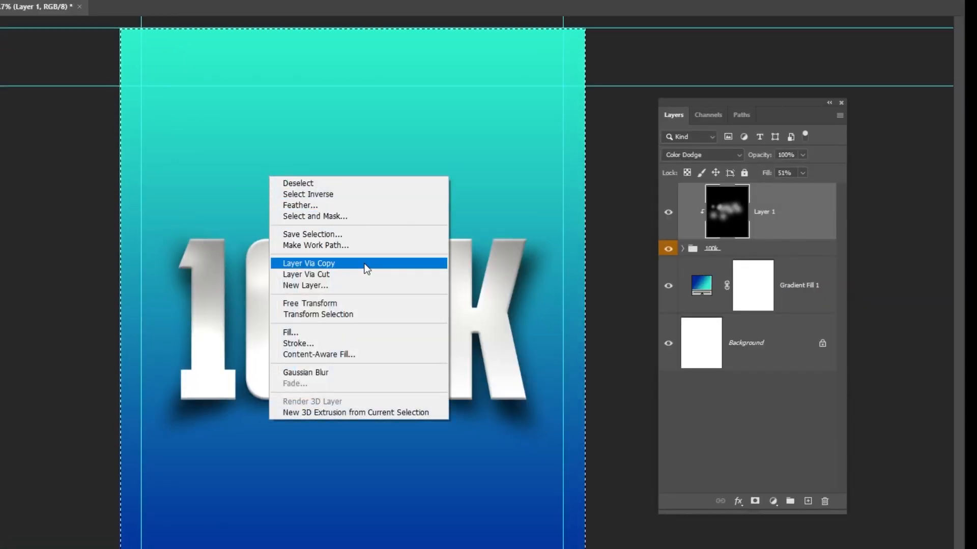
left_click(364, 316)
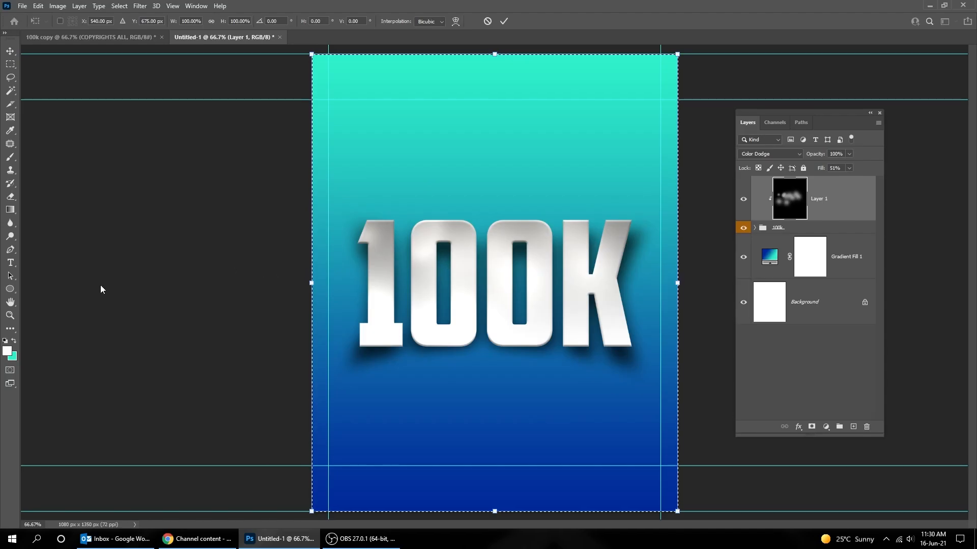
key("ctrl+r")
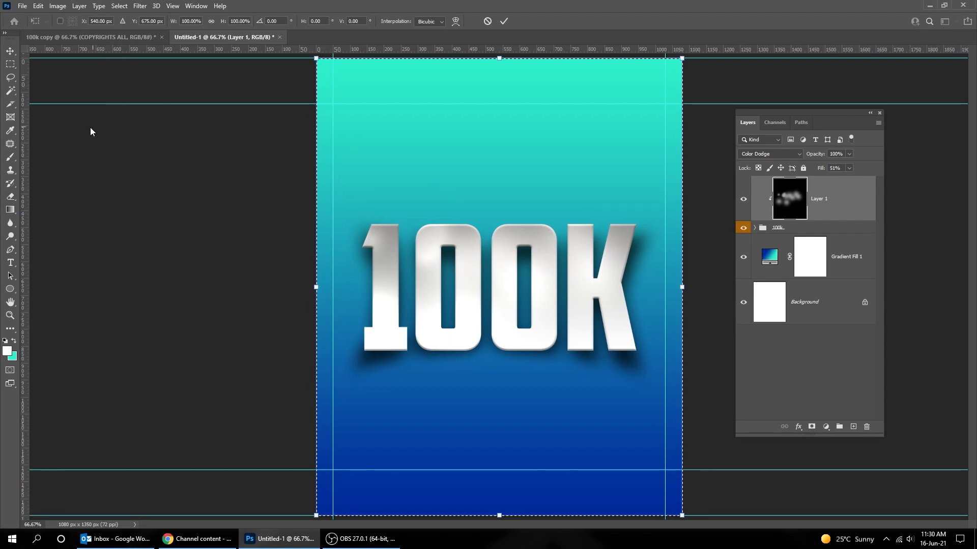
left_click_drag(26, 239, 498, 245)
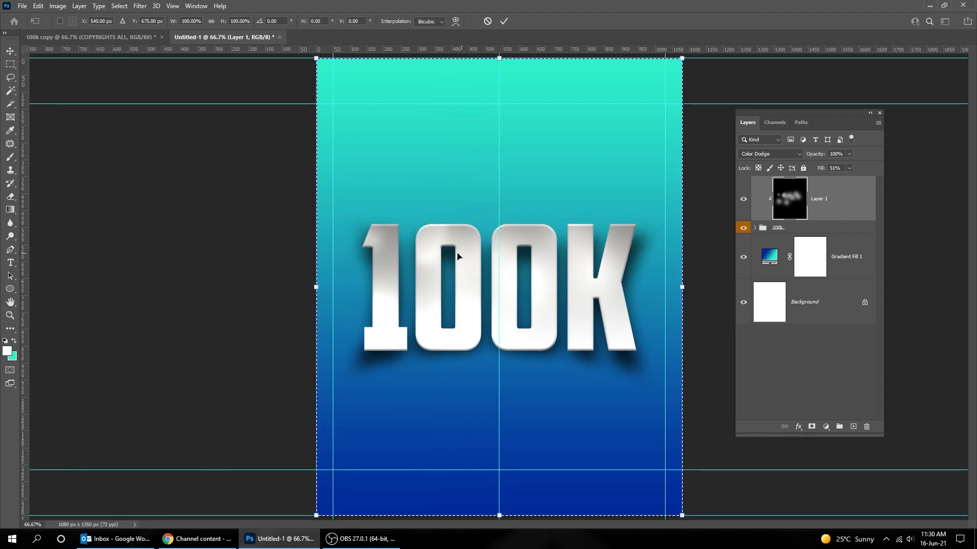
key("Return")
key("m")
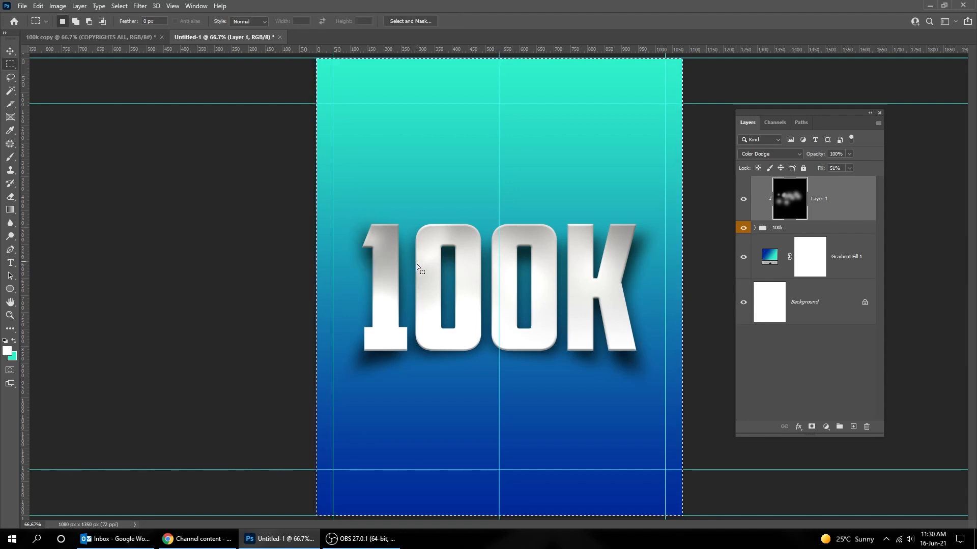
left_click(117, 7)
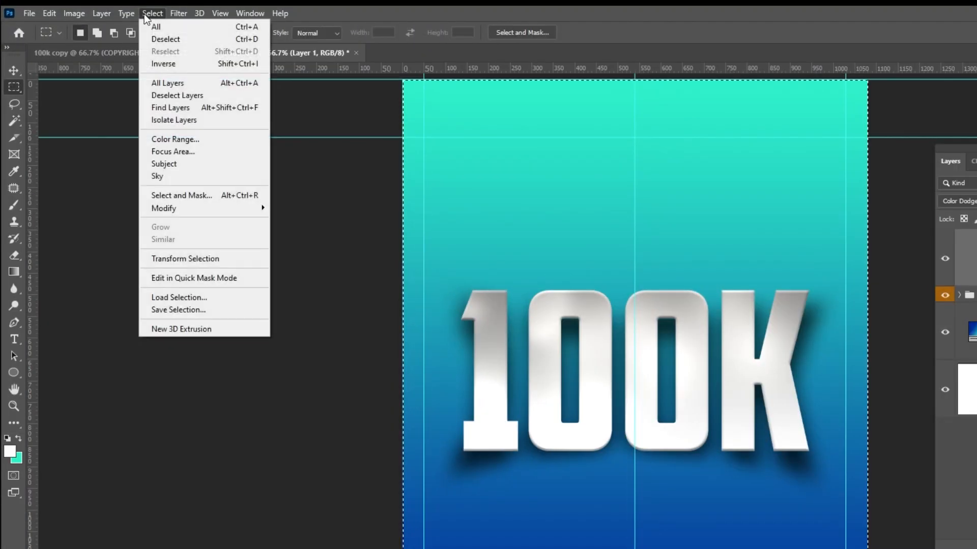
left_click(165, 38)
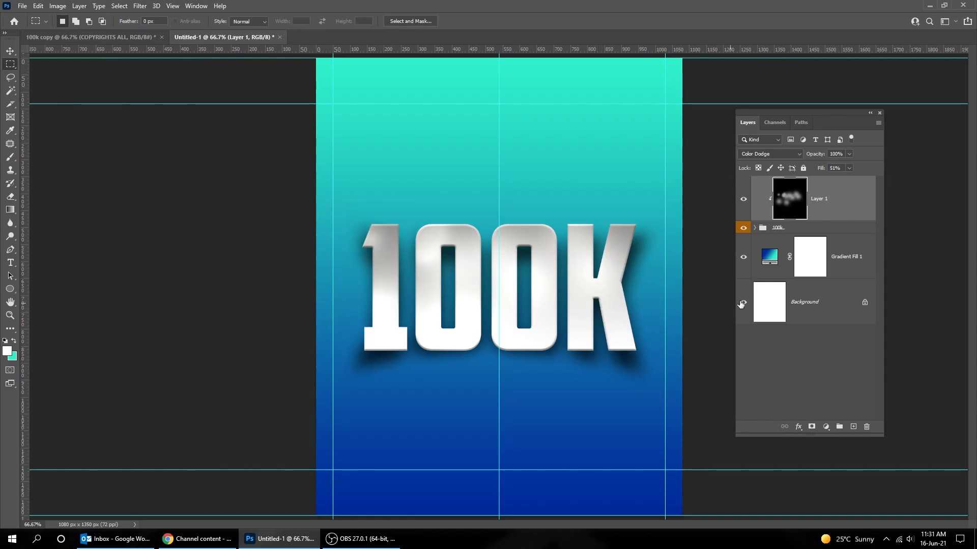
Select the 100k group together with its highlight layer and nudge both about 20 px to the right
key("v")
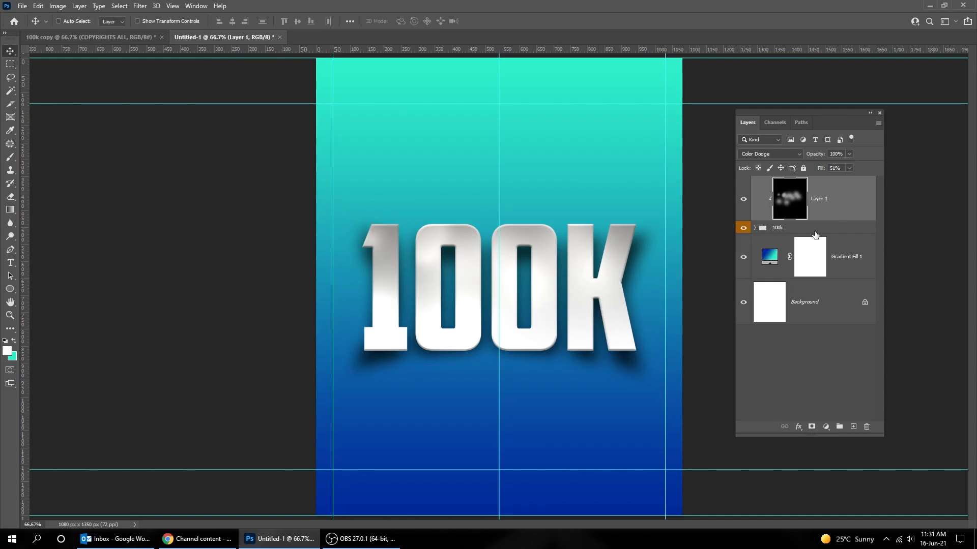
left_click(816, 230)
left_click(824, 213)
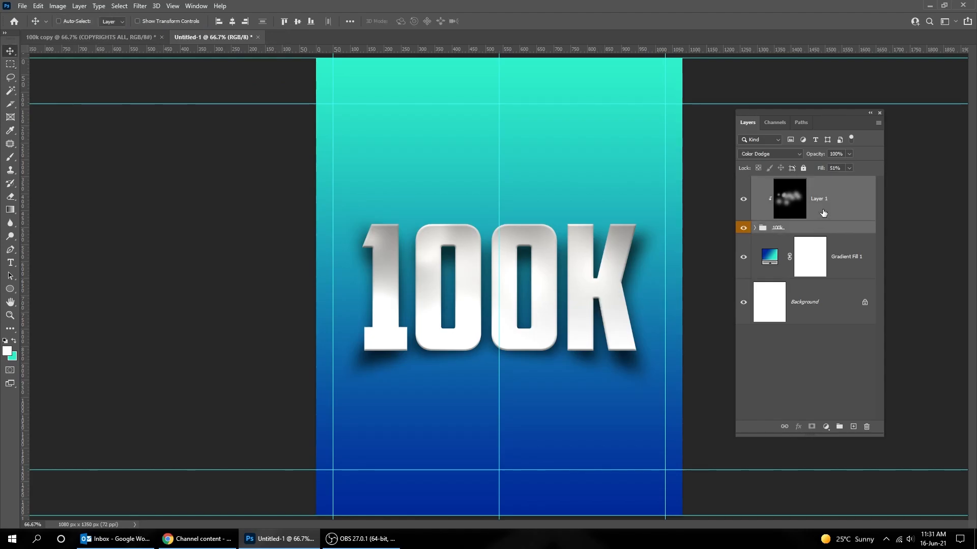
key("shift+Right")
key("shift+Right")
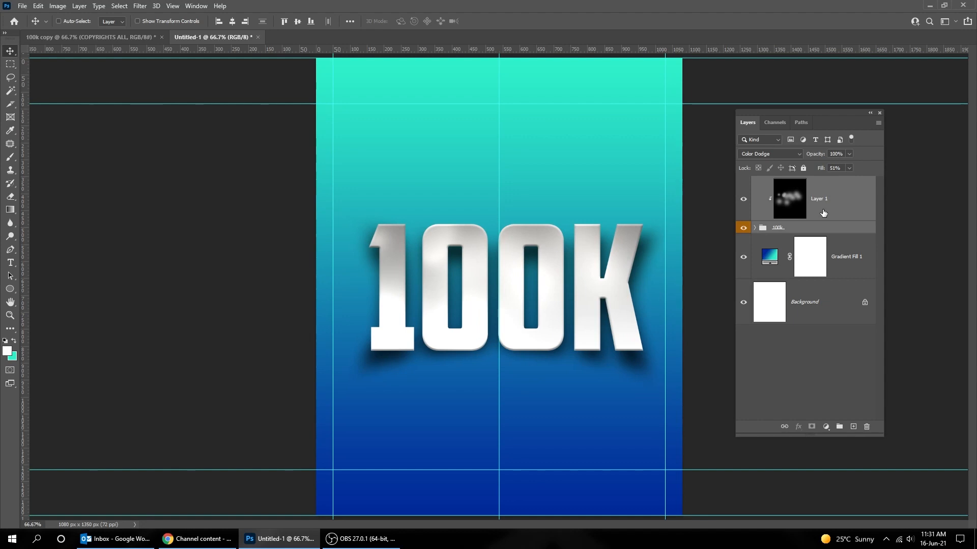
Add a new empty layer at the top of the stack and select the left half of the canvas up to the centre guide
left_click(842, 206)
left_click(853, 426)
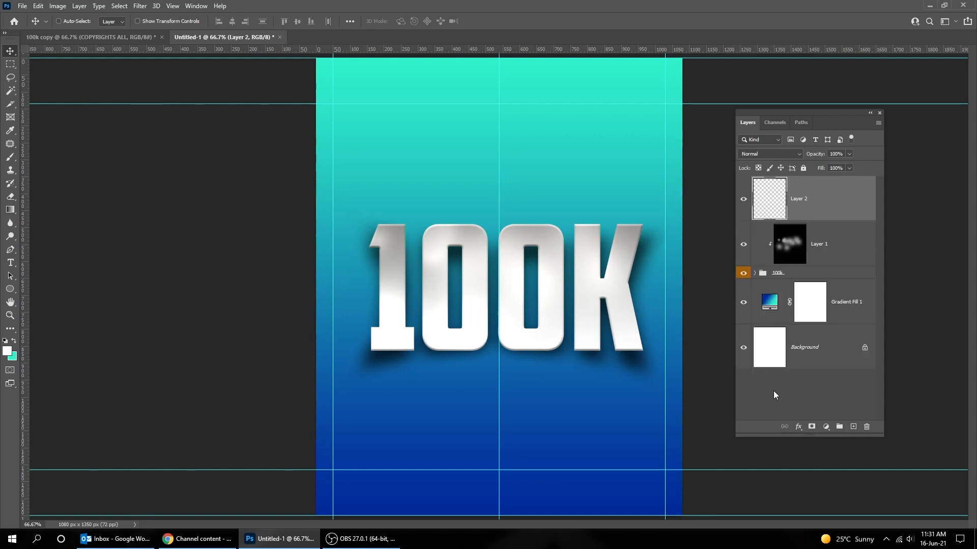
key("m")
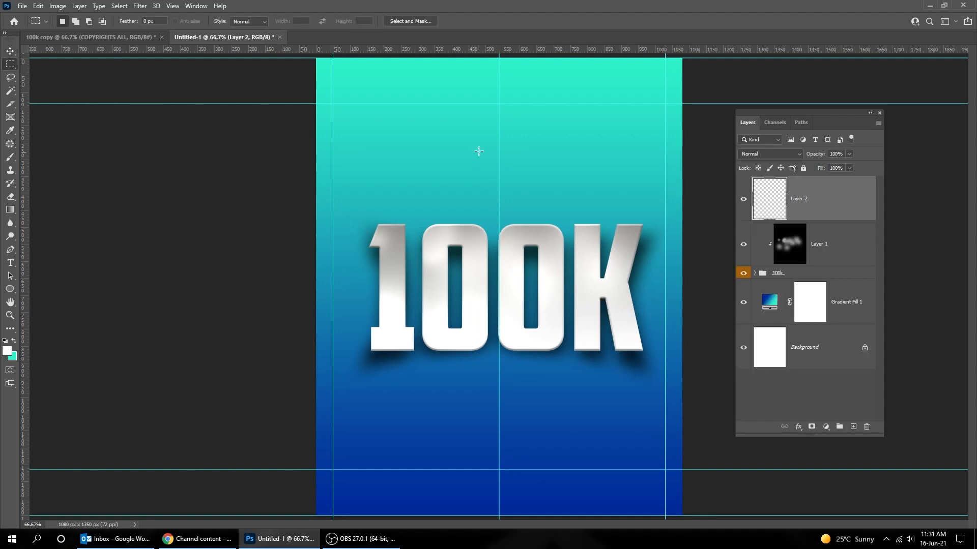
key("ctrl+minus")
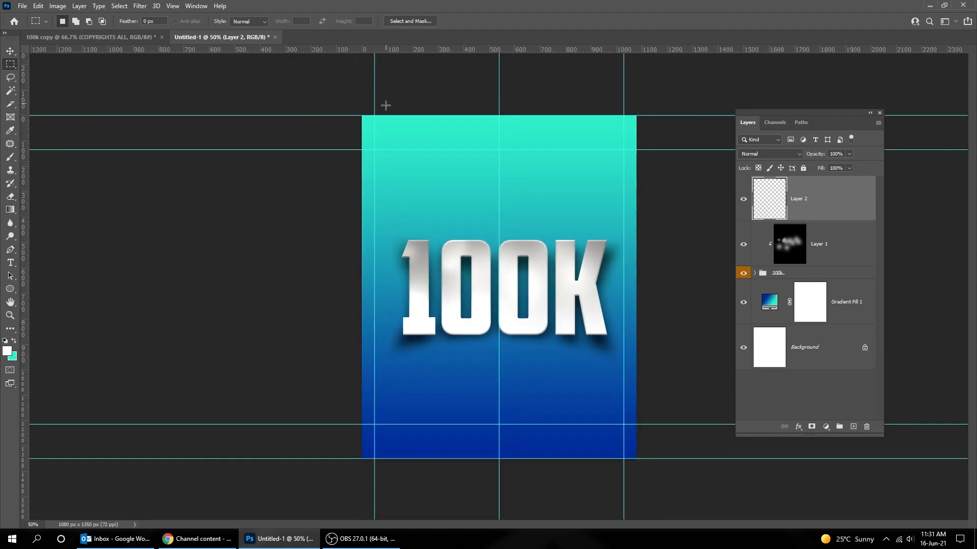
left_click_drag(359, 112, 499, 459)
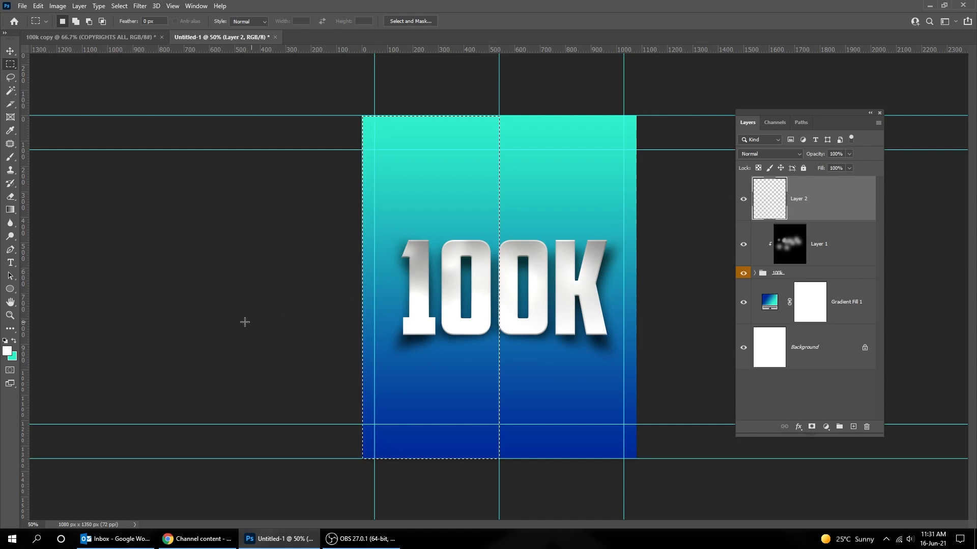
Fill the selected left half of the canvas with black on the new layer and move that layer below the 100k group
left_click(7, 350)
left_click_drag(327, 327, 283, 364)
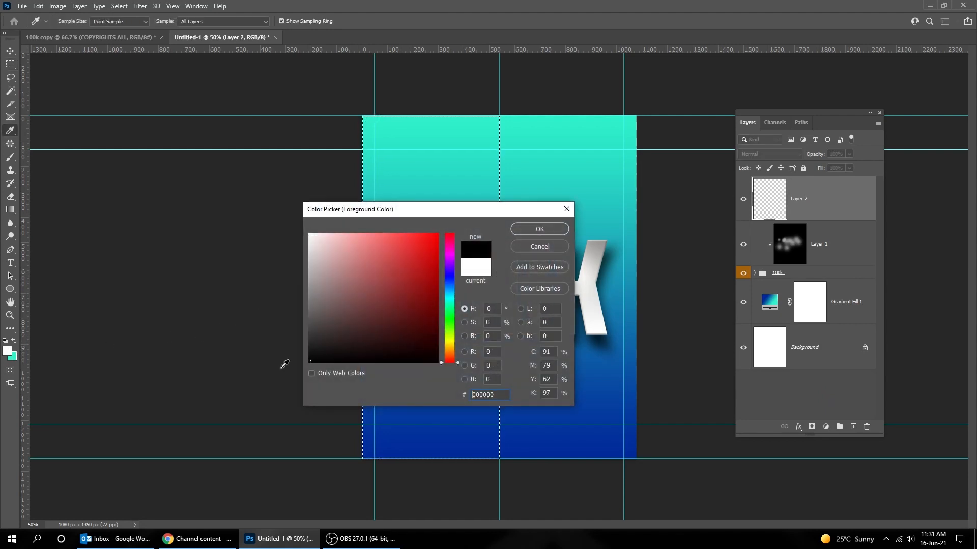
left_click(535, 230)
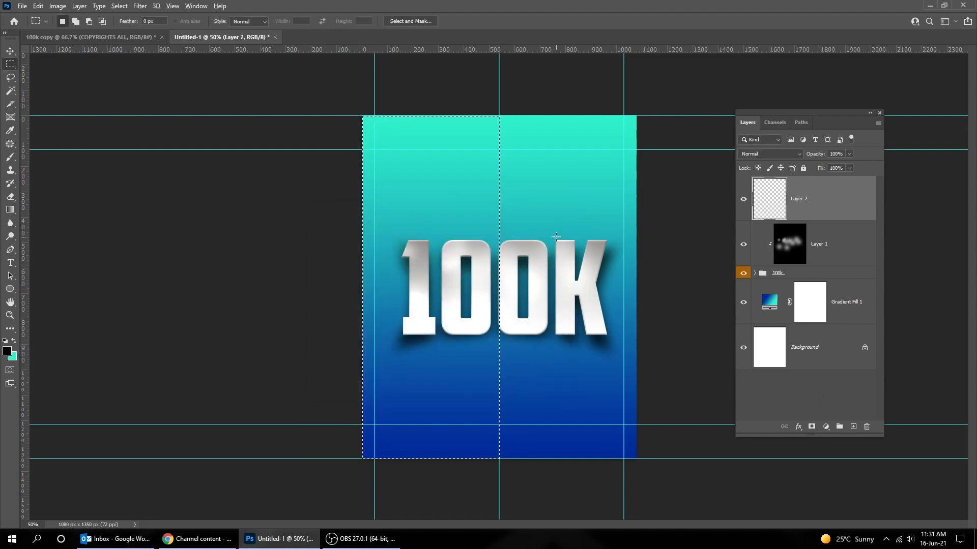
key("alt+BackSpace")
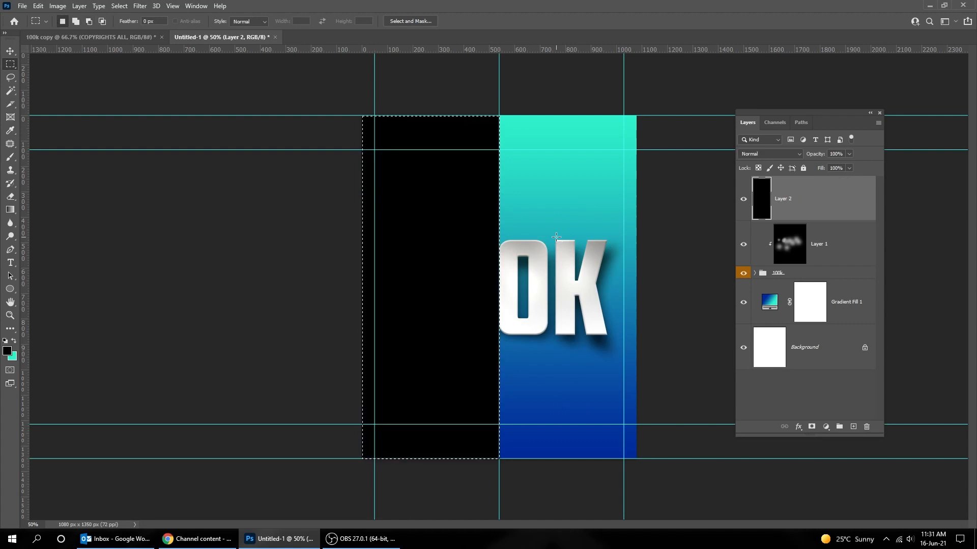
key("ctrl+d")
key("v")
left_click_drag(829, 214, 835, 294)
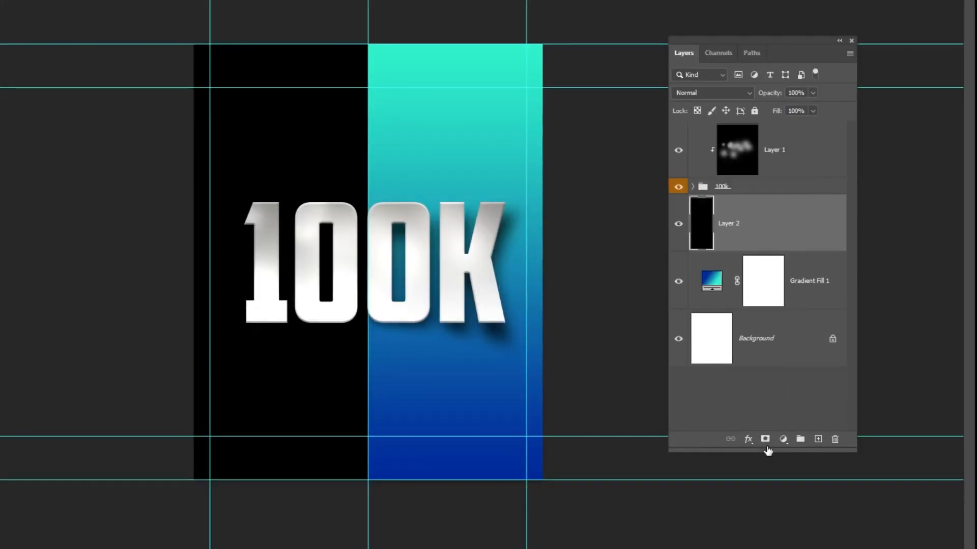
Mask the black layer with linear gradients so it fades leftward into a narrow shadow at the canvas centre, and hide the guides
left_click(812, 427)
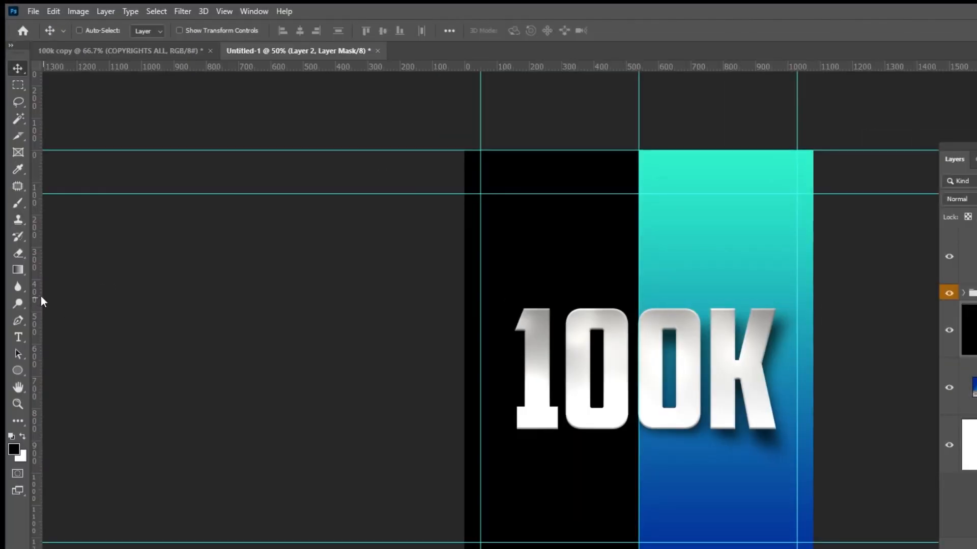
left_click(10, 210)
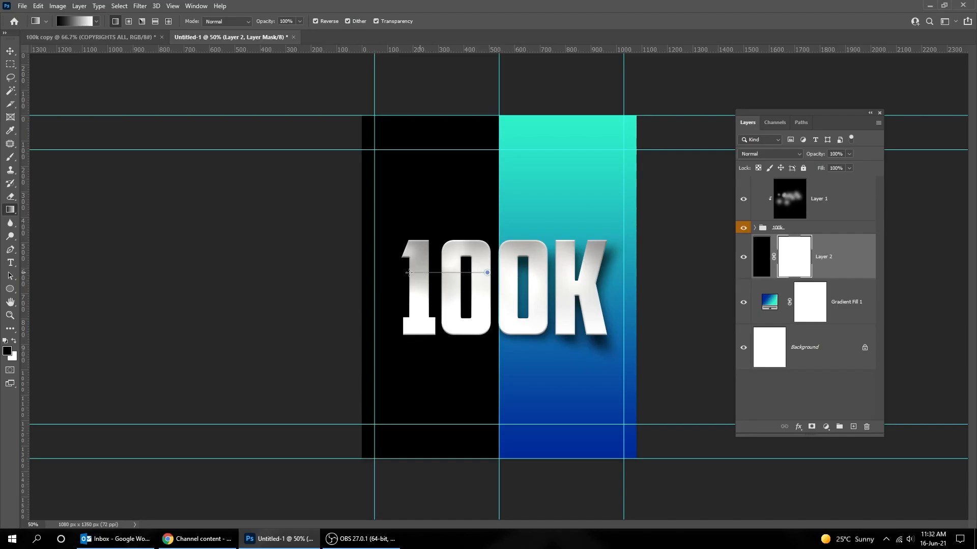
left_click_drag(409, 273, 409, 273)
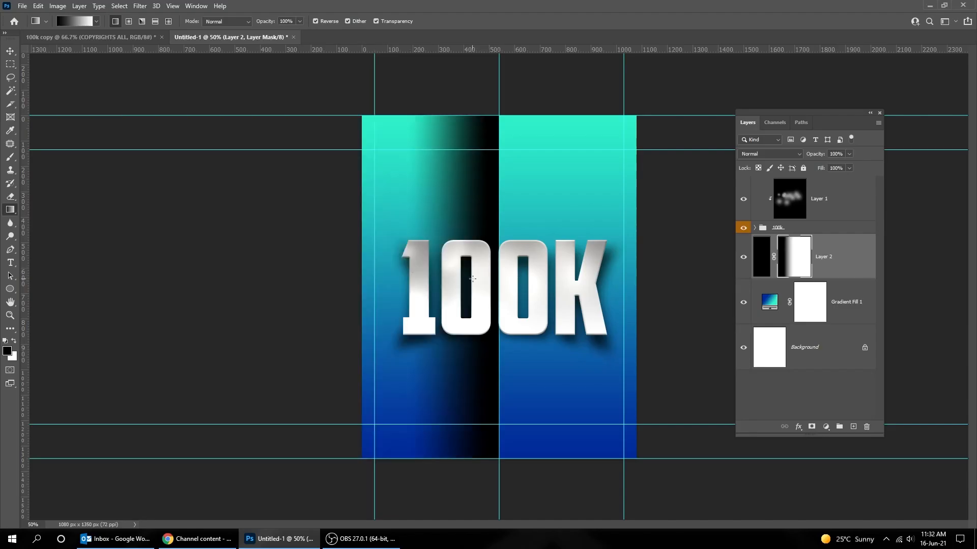
left_click_drag(504, 282, 462, 304)
key("ctrl+semicolon")
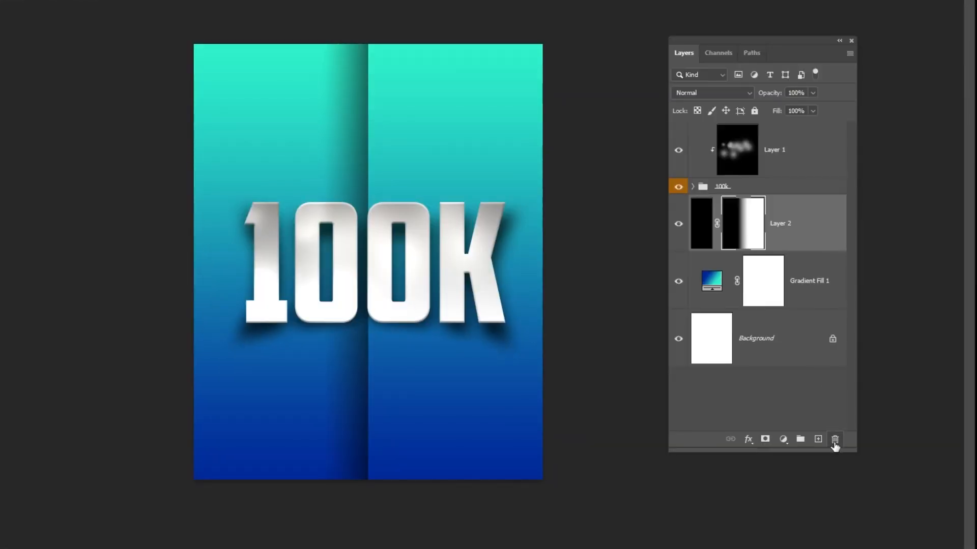
Apply the mask to the shadow layer permanently and reduce the layer's fill to 64%
left_click(835, 440)
left_click(813, 111)
left_click_drag(797, 168, 792, 169)
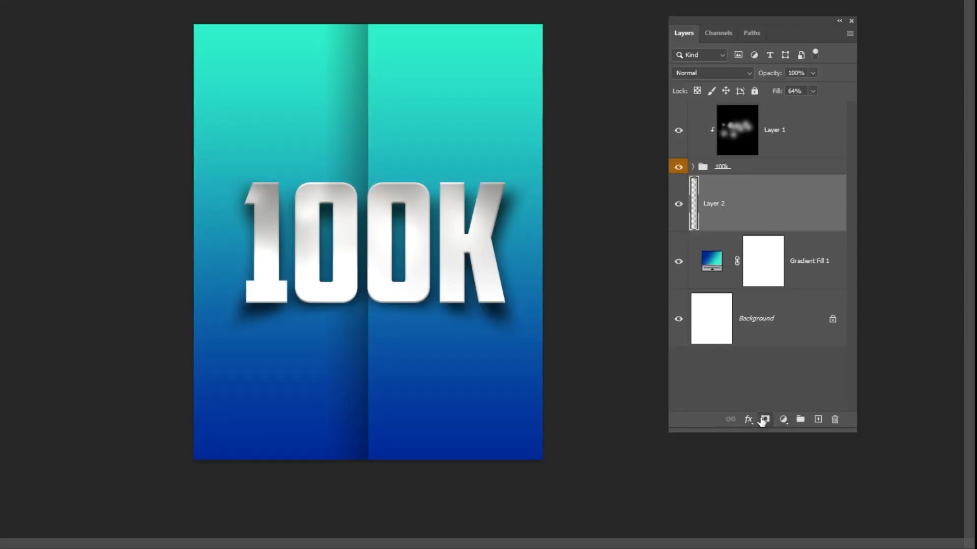
Add a new mask to the shadow layer, fade out its upper end with vertical gradients, and apply the mask
left_click(763, 420)
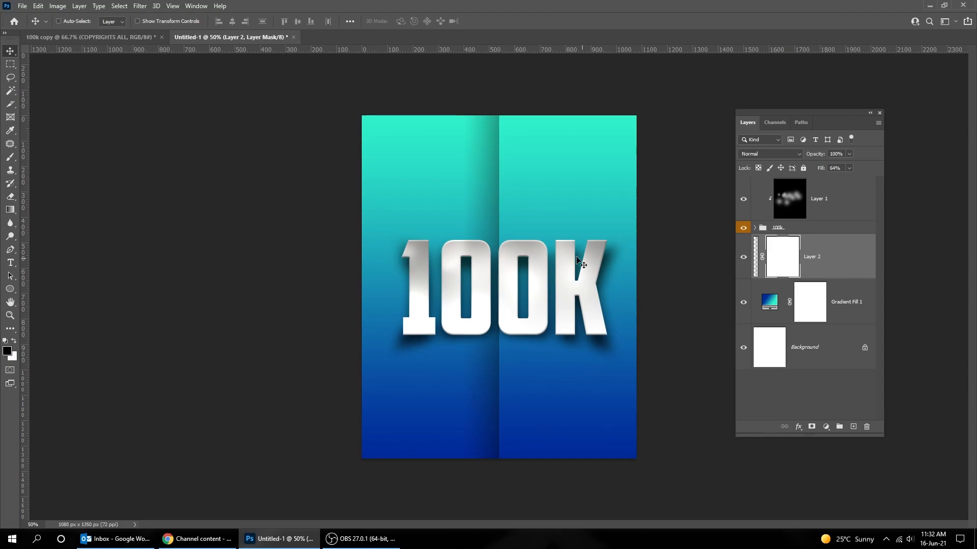
left_click_drag(497, 198, 497, 163)
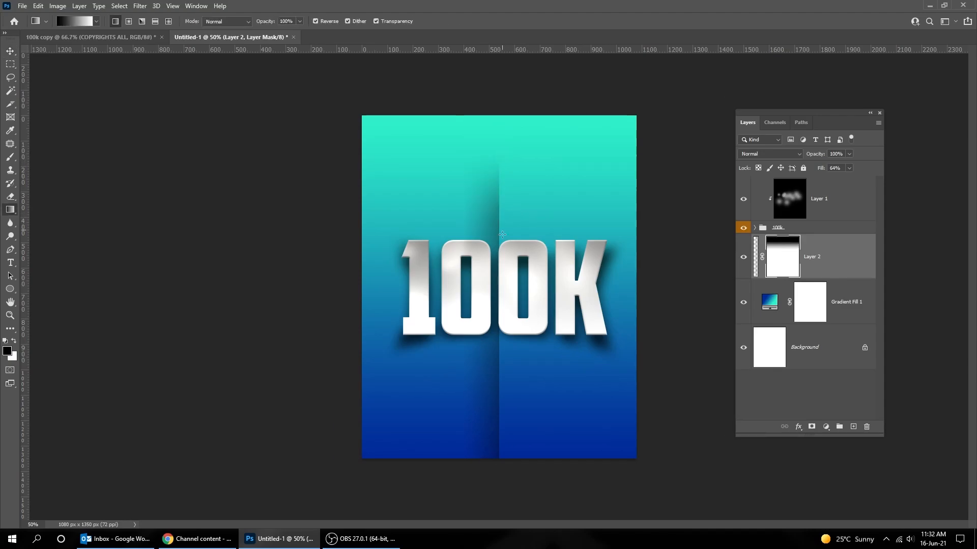
left_click_drag(506, 166, 505, 166)
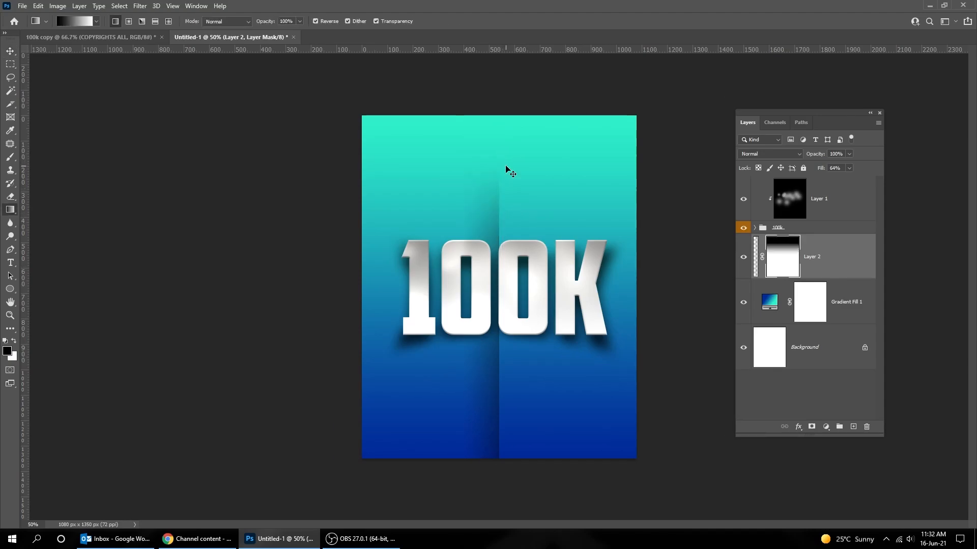
key("ctrl+plus")
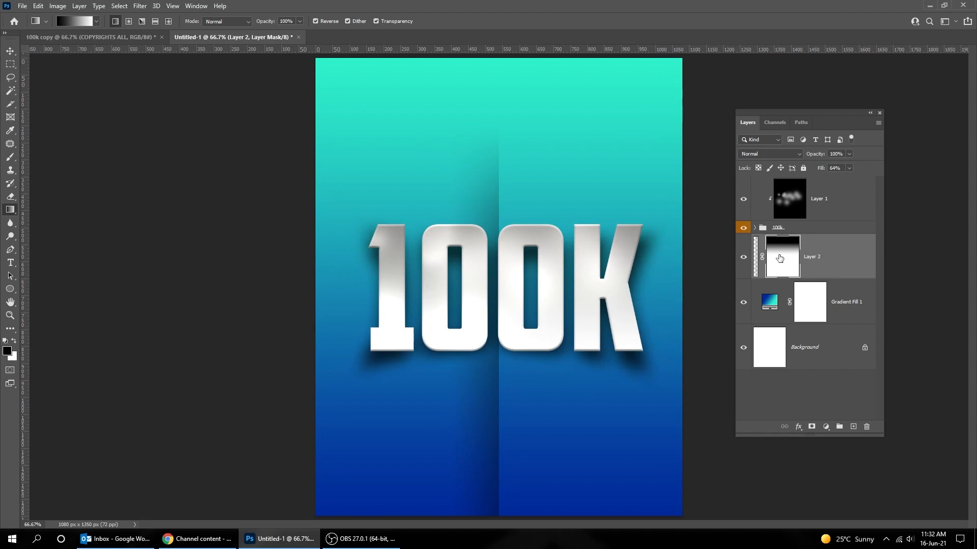
left_click(867, 427)
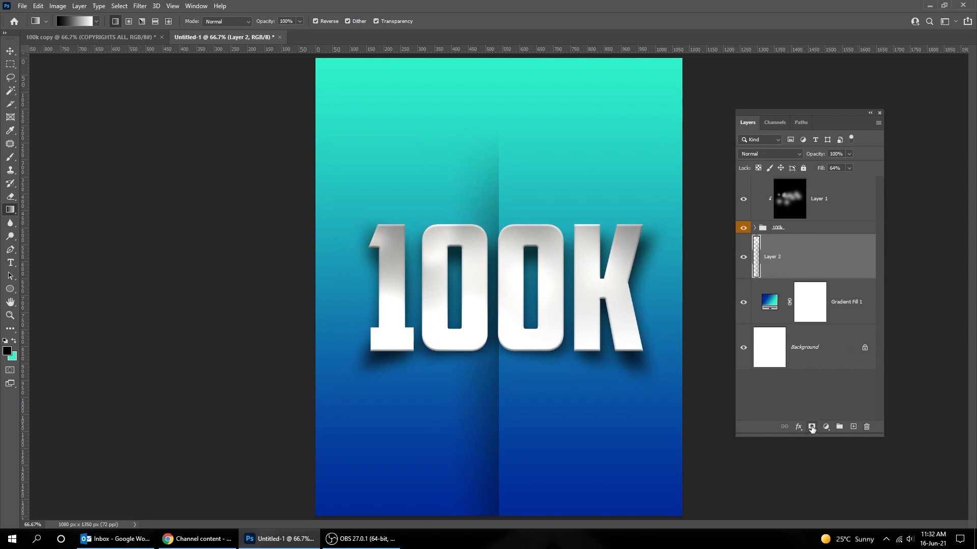
Add another mask to the shadow layer, fade out its lower end with a vertical gradient, and apply the mask
left_click(811, 426)
left_click_drag(504, 370, 507, 470)
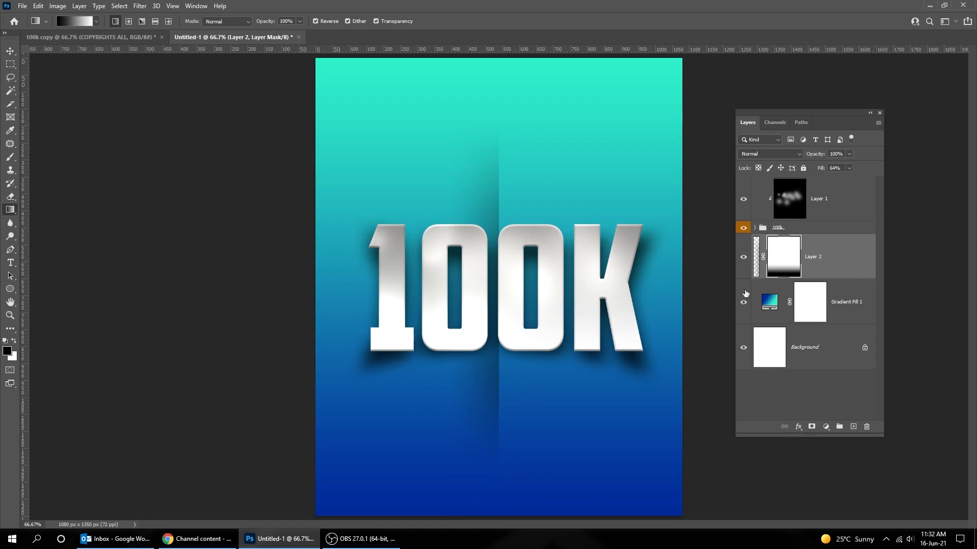
left_click(867, 429)
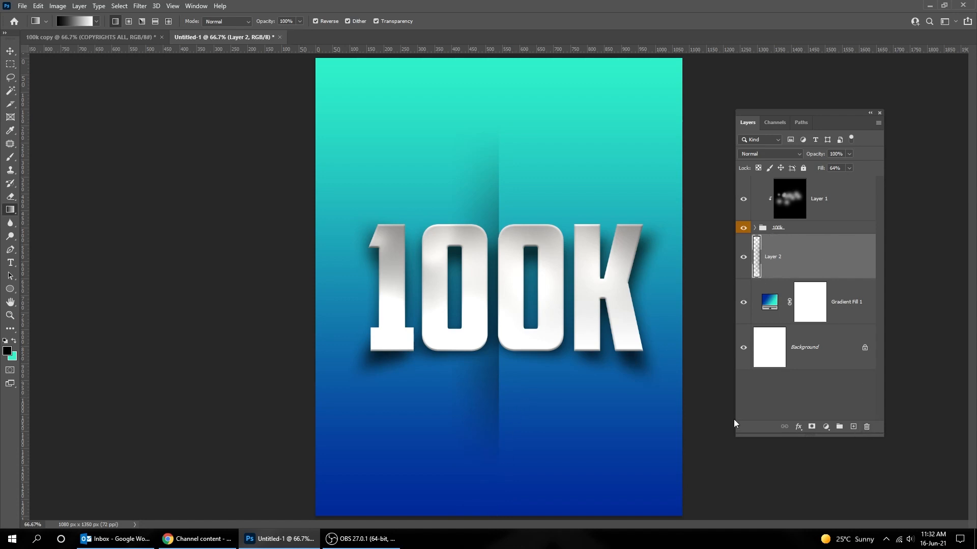
Add a text layer reading "followers" just below the 100K lettering
key("v")
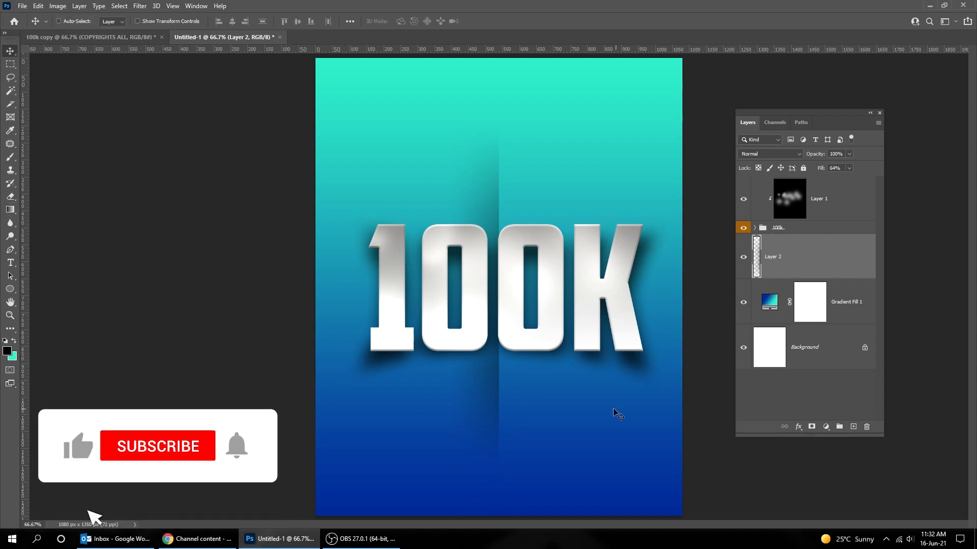
key("t")
left_click(517, 397)
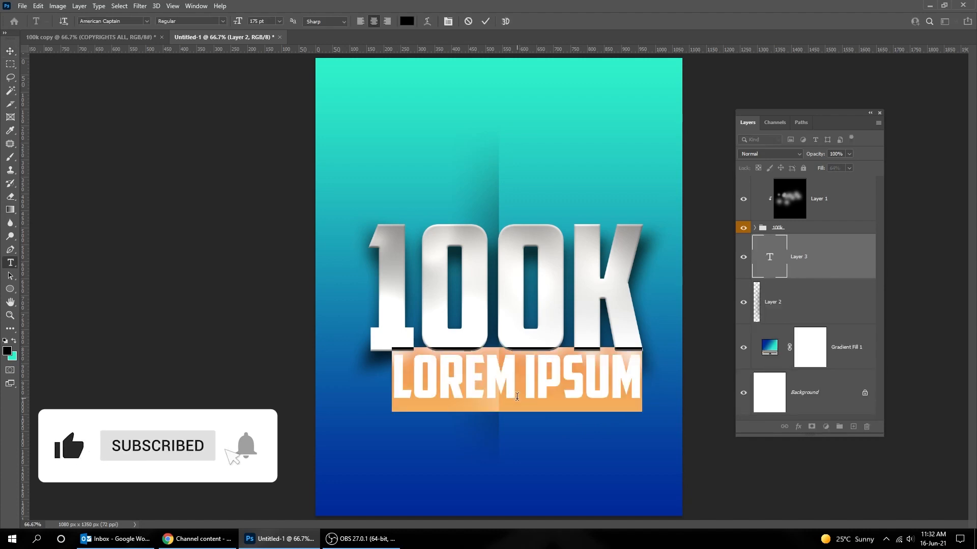
type("FOLLOWERS")
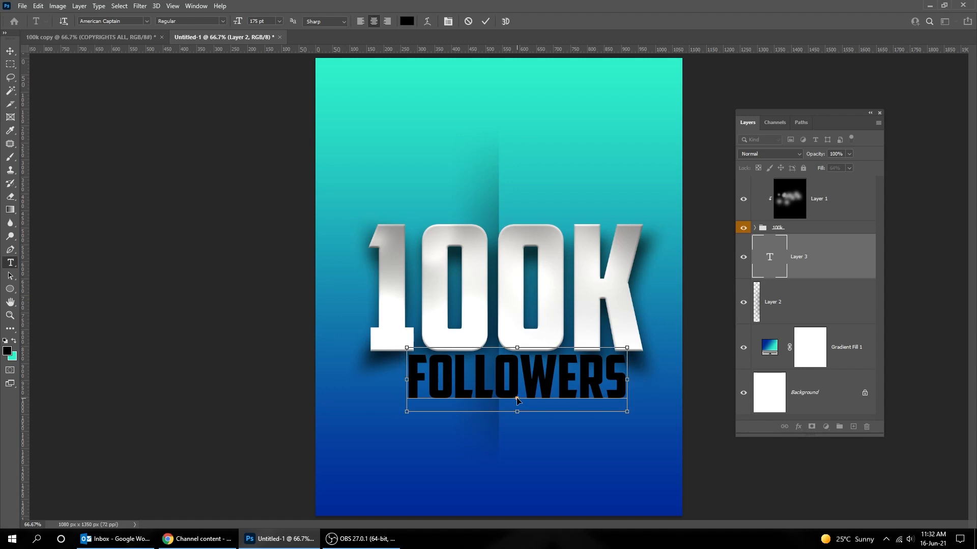
key("ctrl+Return")
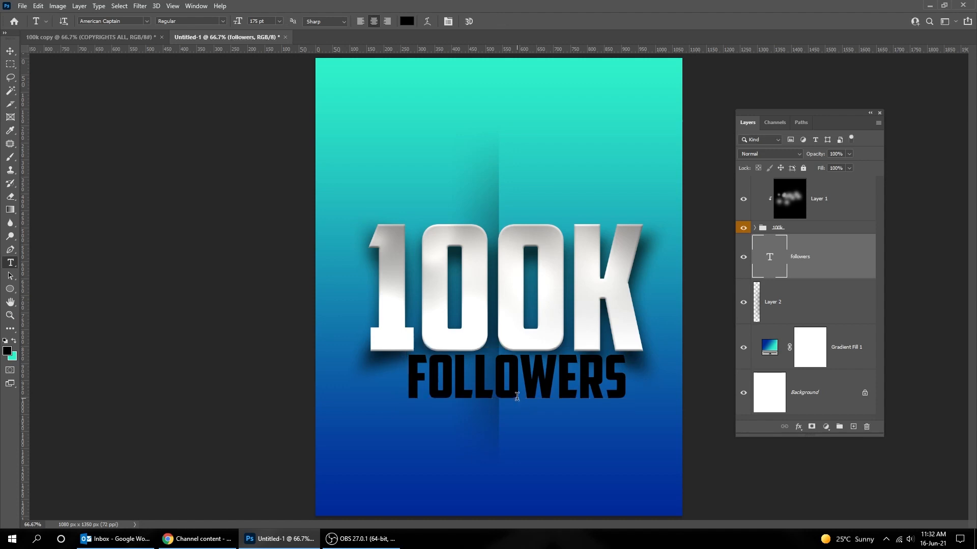
Left-align the followers text and set its color to white
left_click(360, 21)
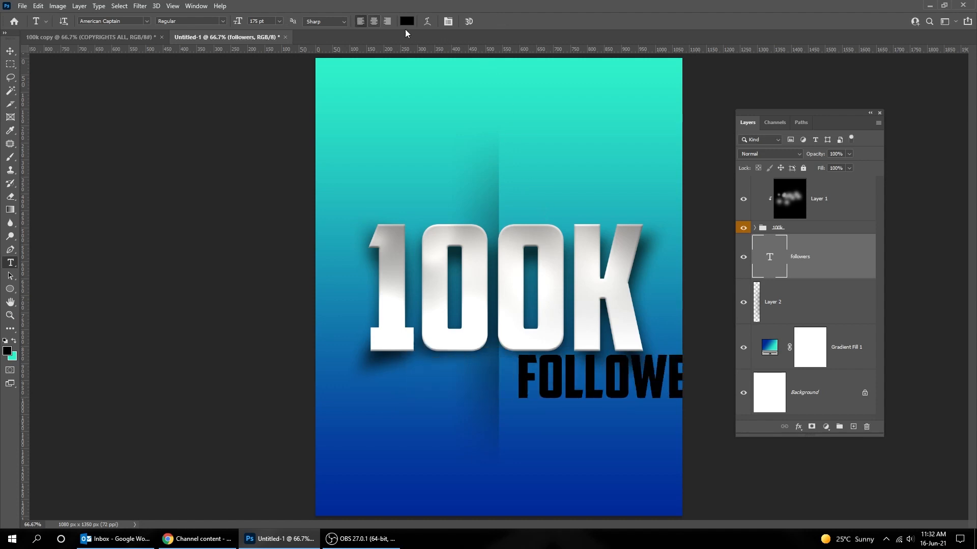
key("v")
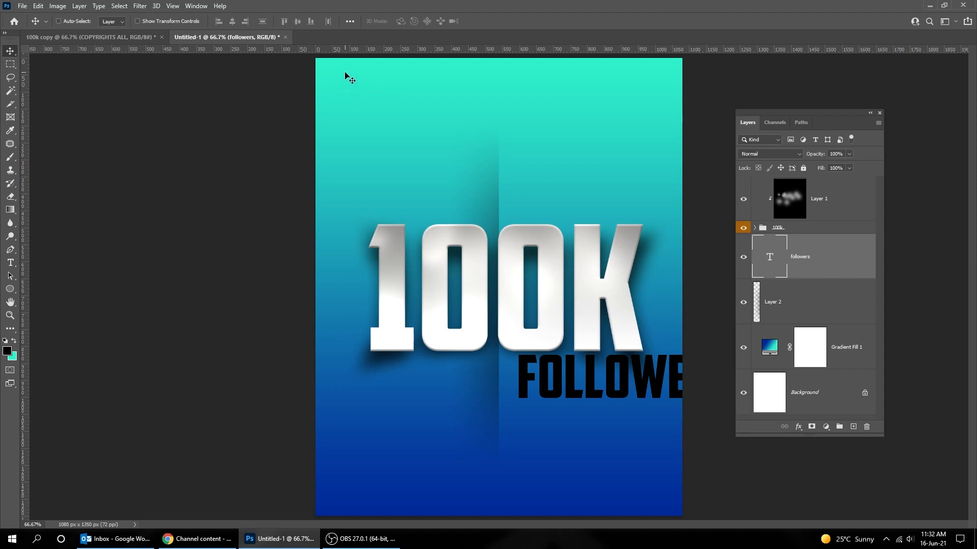
key("t")
left_click(407, 21)
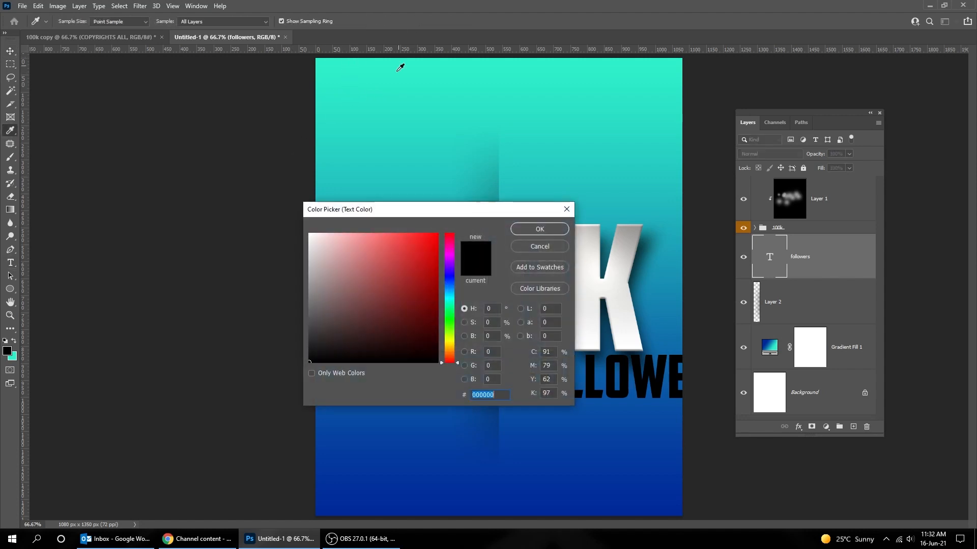
left_click(311, 234)
left_click(539, 229)
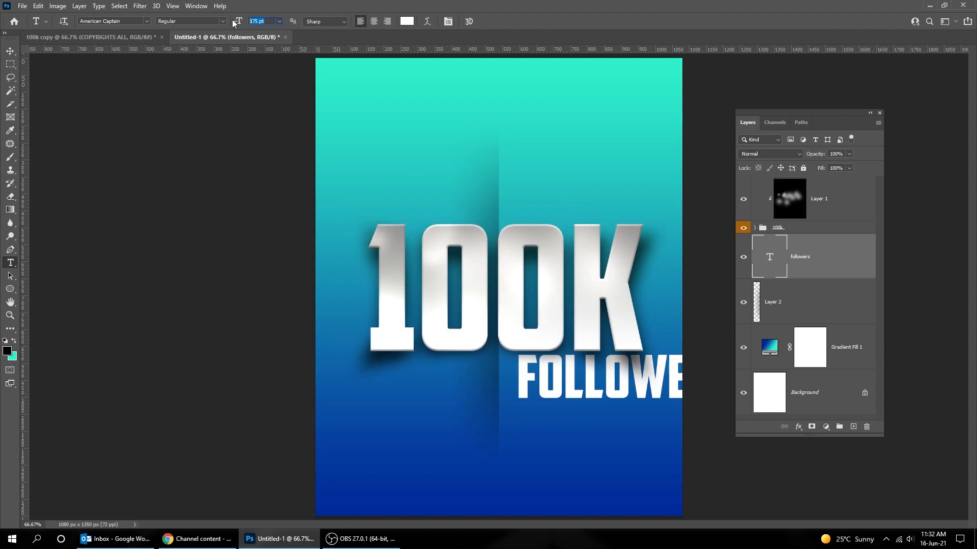
Set the followers text to 50 pt and move it up close beneath the second zero of 100K
type("50")
key("Return")
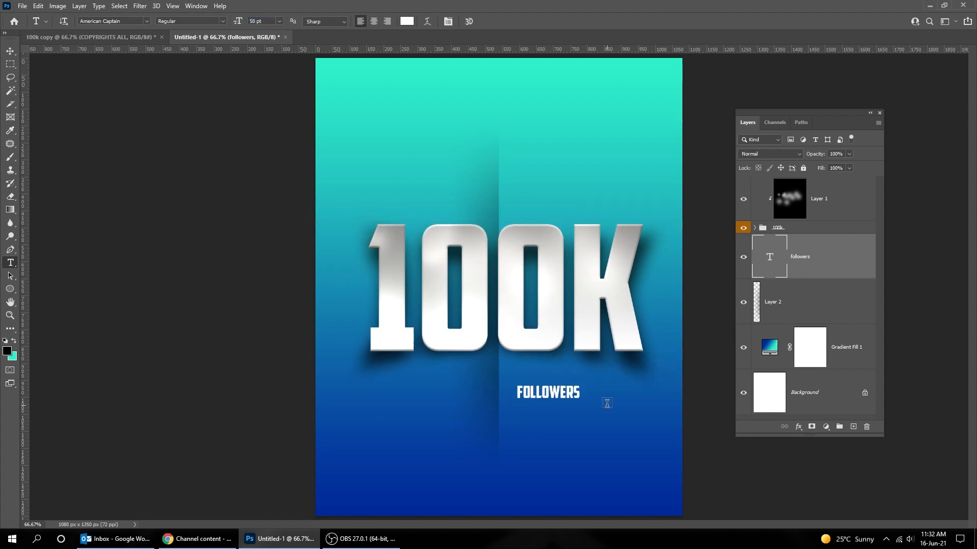
left_click_drag(553, 399, 546, 382)
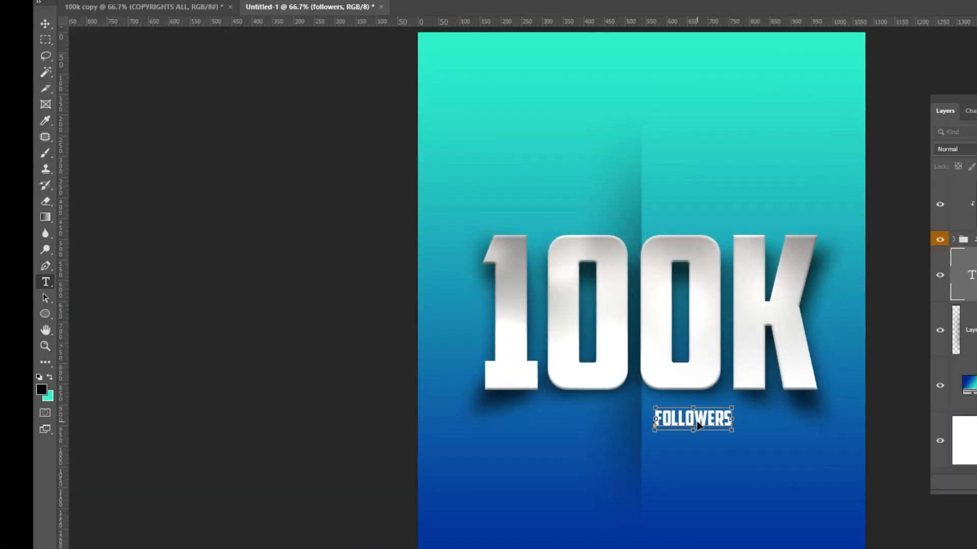
Set the followers text to the Montserrat Medium font in all caps
key("ctrl+t")
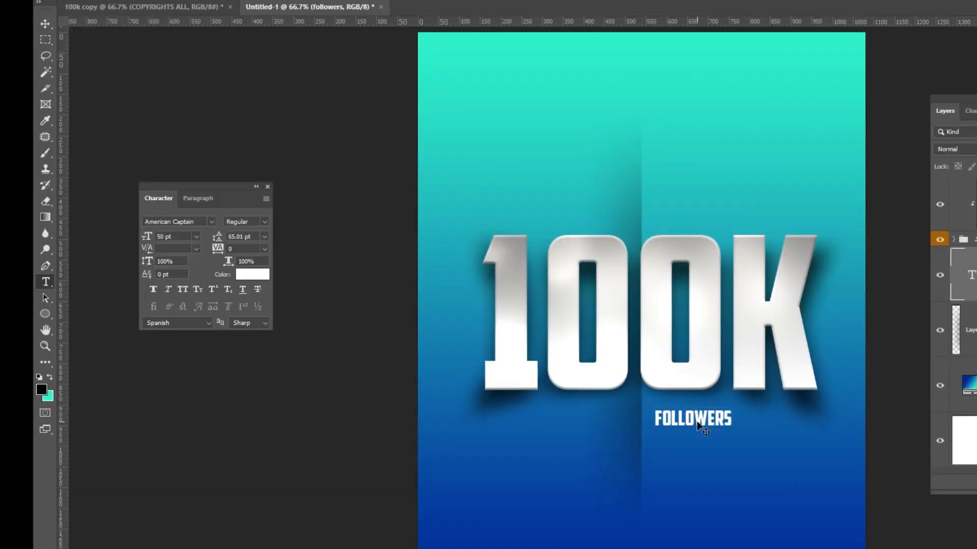
left_click(198, 222)
type("montse")
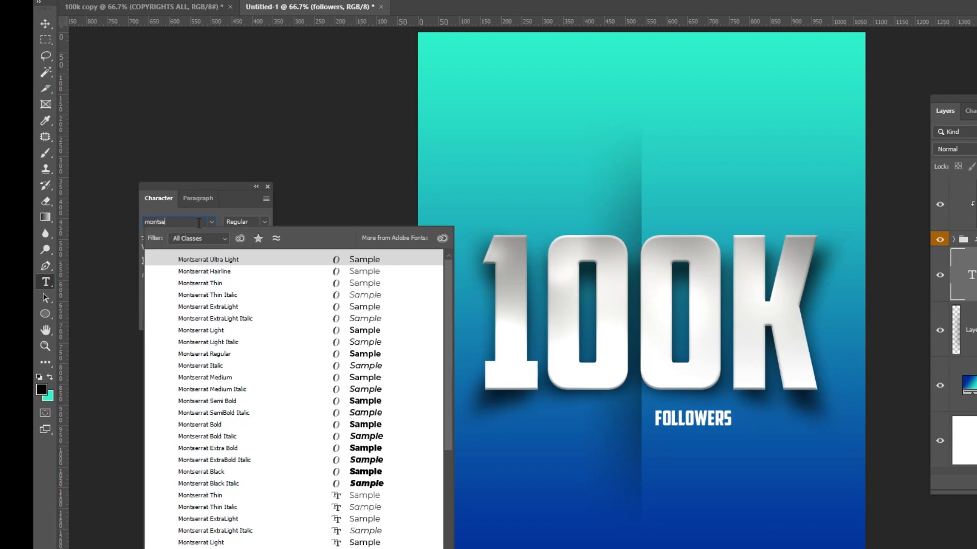
left_click(244, 376)
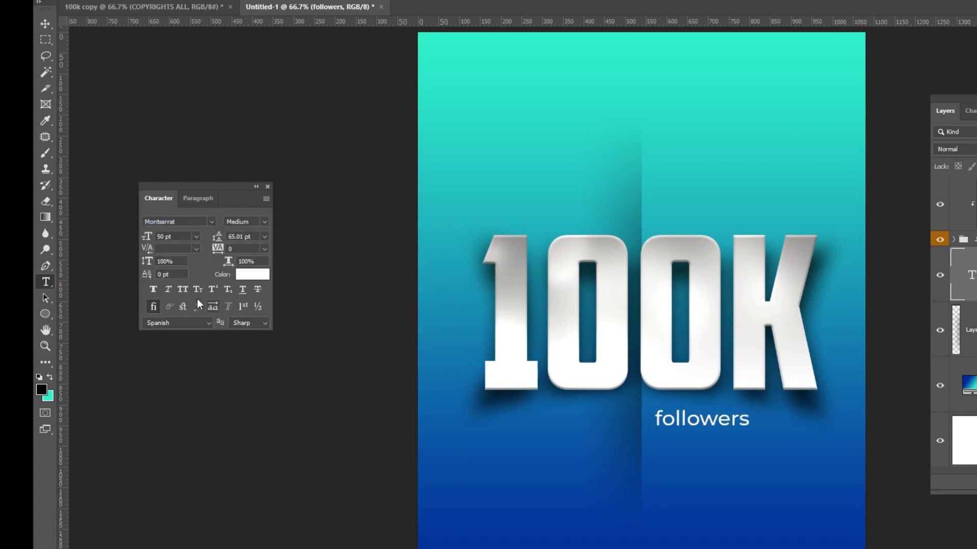
left_click(183, 289)
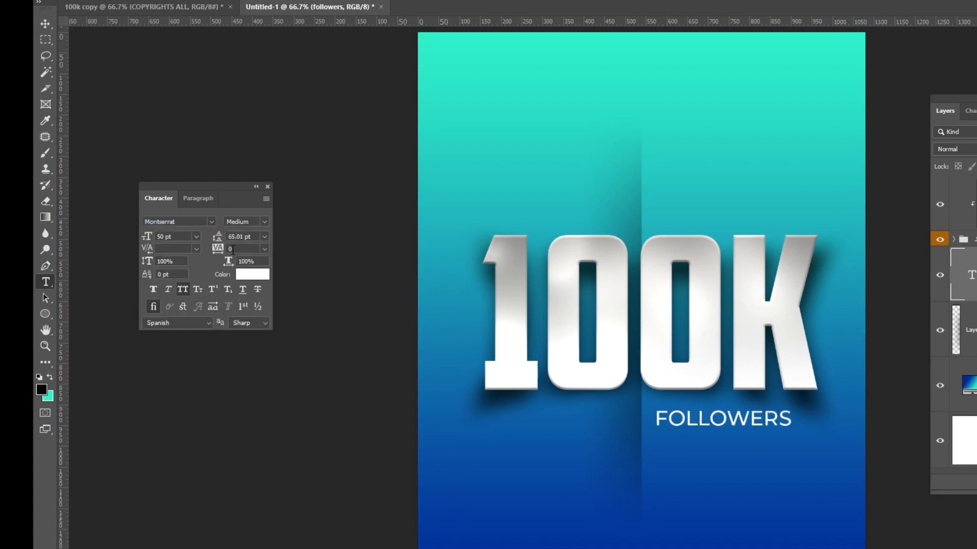
Try the FOLLOWERS text at 45 pt, set its tracking to 100, and reduce its size to 40 pt
left_click(175, 238)
type("45")
key("Return")
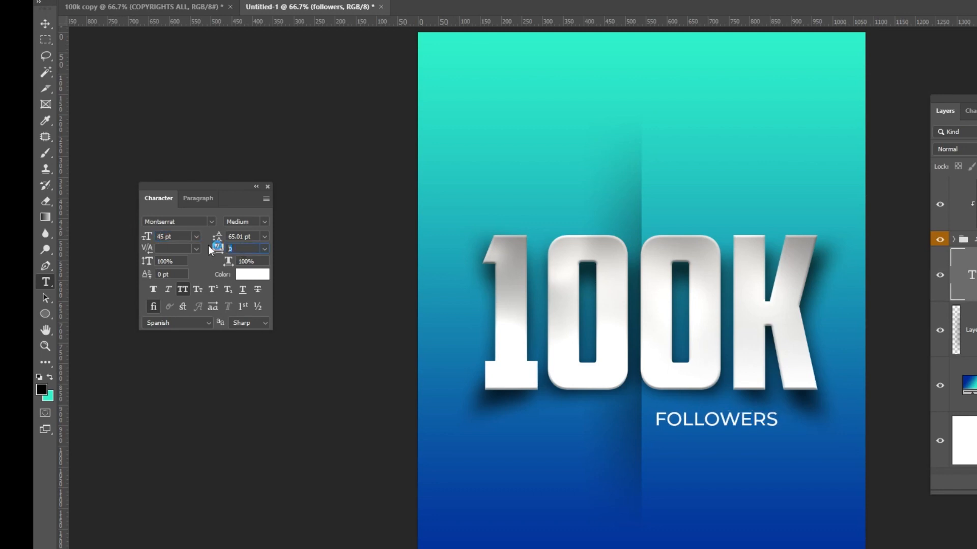
type("100")
key("Return")
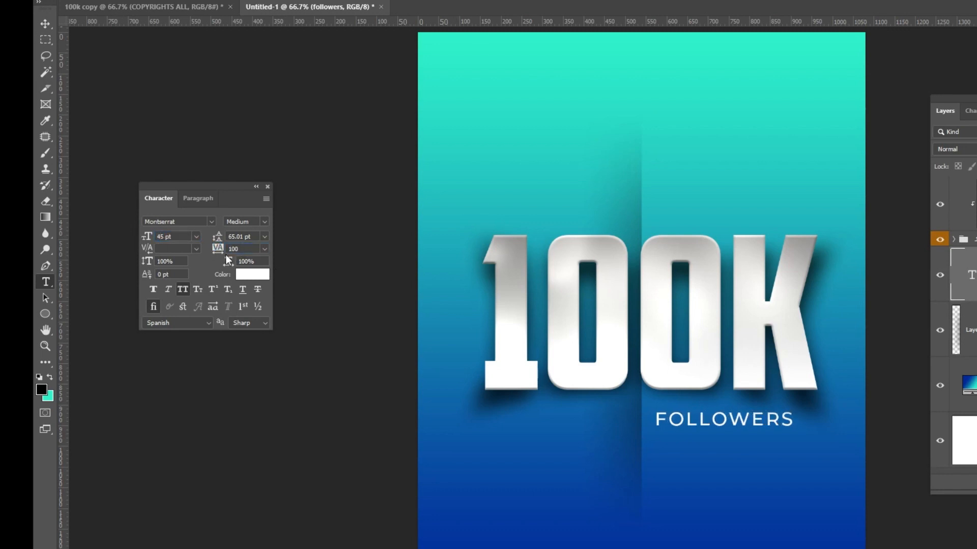
type("40")
key("Return")
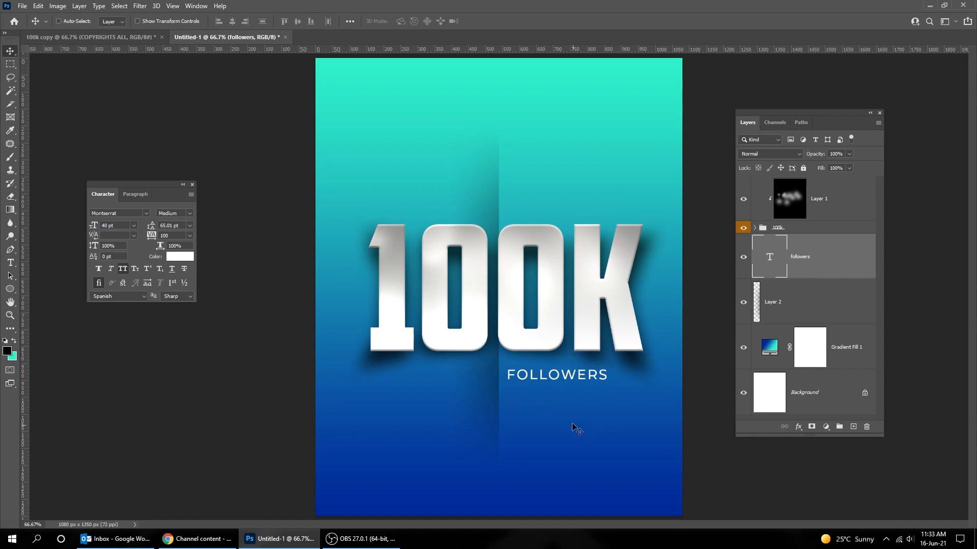
Add a second text layer reading "Thank you" below FOLLOWERS, with only the first letter capitalized
key("t")
left_click(520, 419)
type("thank you")
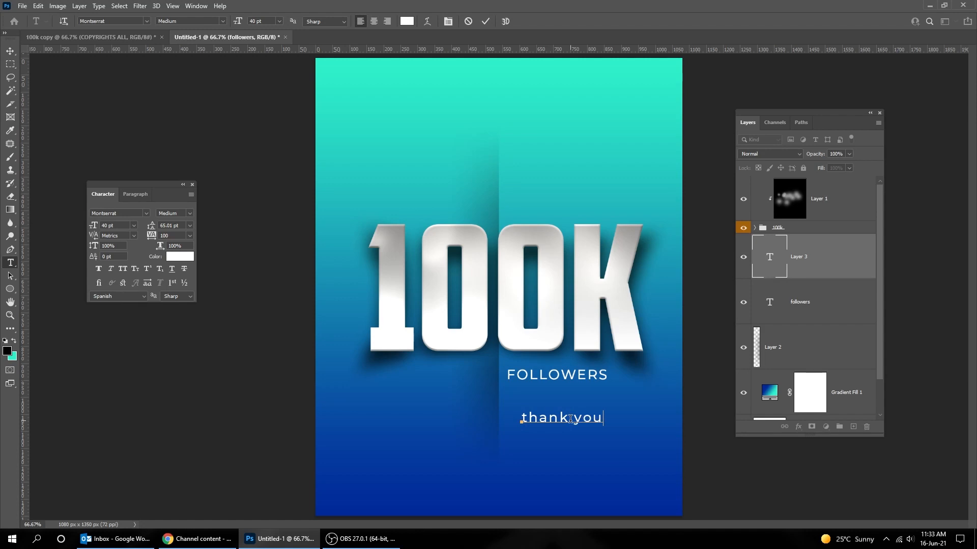
type("T")
key("BackSpace")
key("ctrl+Return")
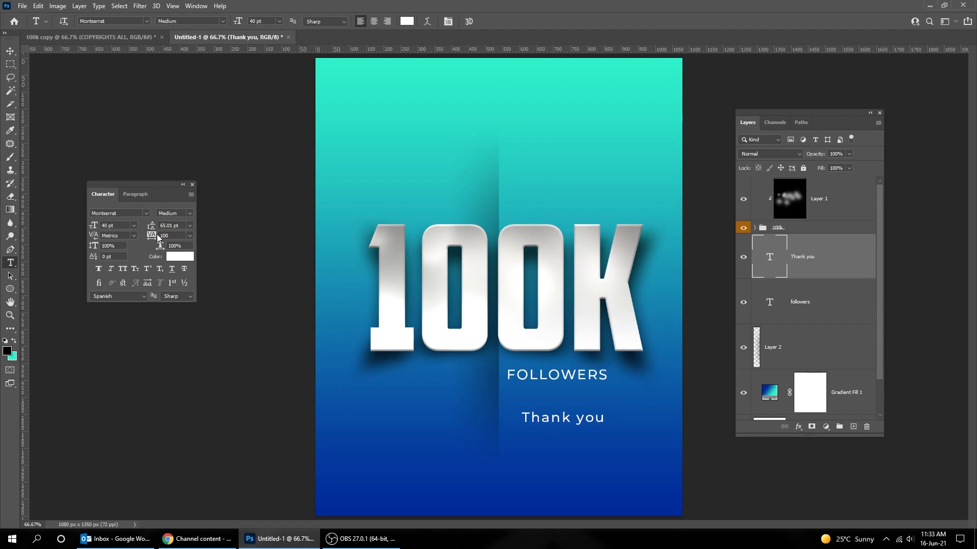
Set the Thank you text to the Blacksword Regular font with its tracking at 40
key("Return")
left_click(127, 213)
left_click_drag(132, 186, 397, 195)
type("LACKS")
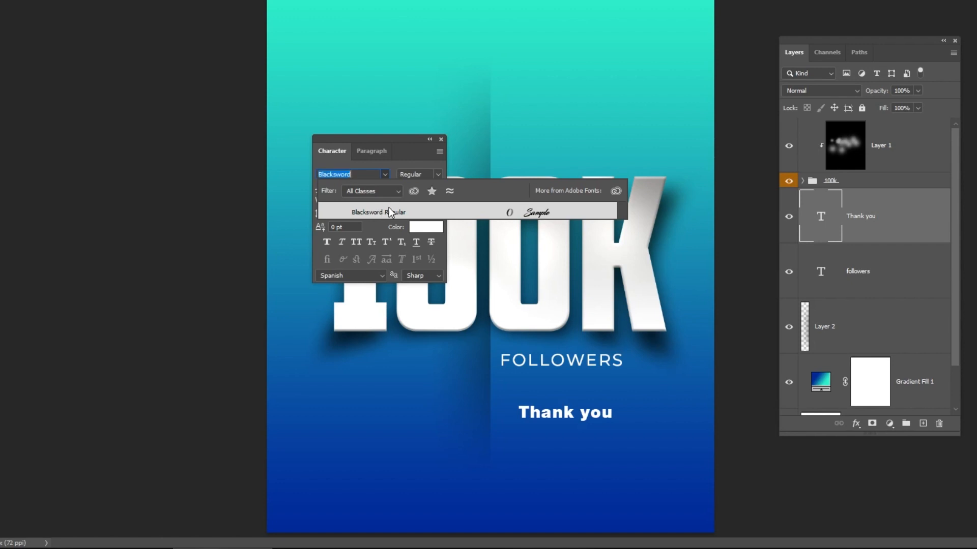
left_click(389, 208)
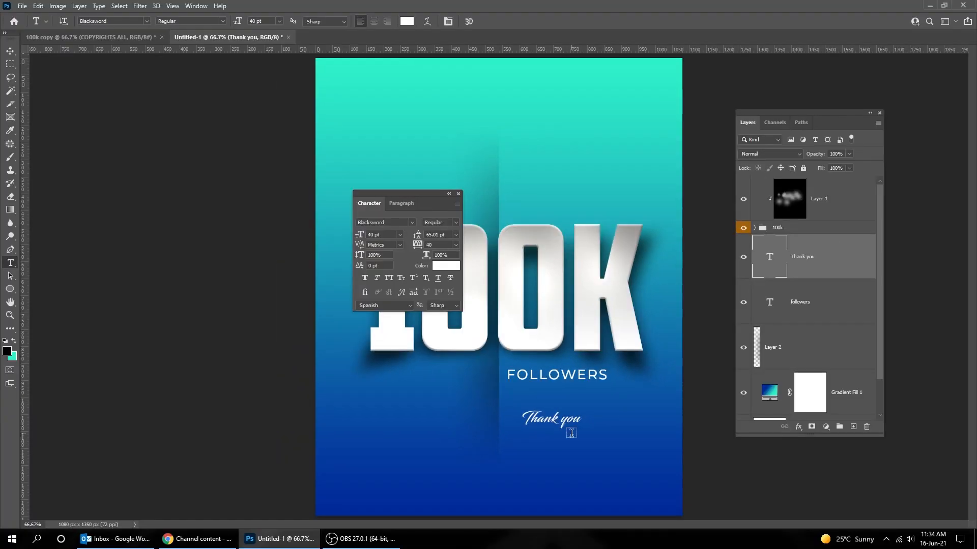
Scale the Thank you text up proportionally to about 104 pt beneath FOLLOWERS
left_click(9, 51)
key("Tab")
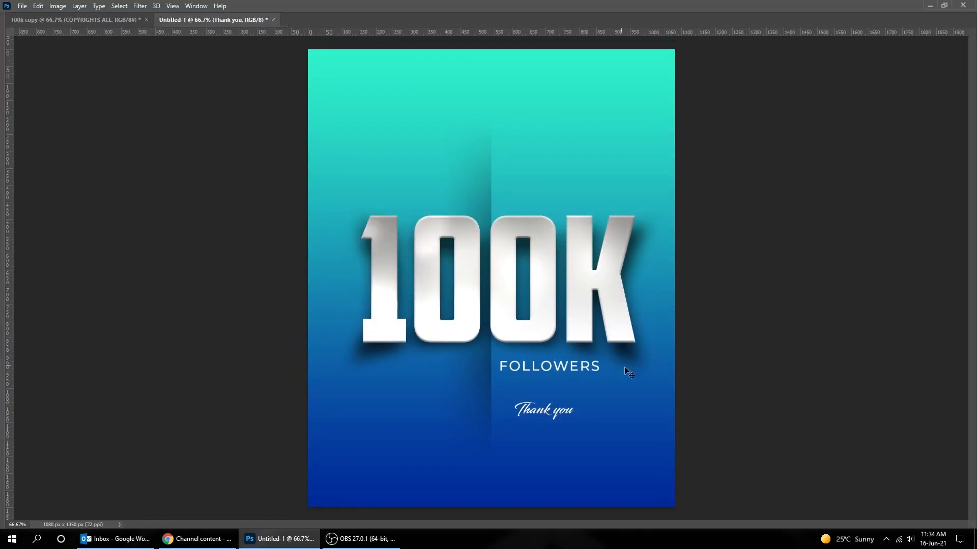
key("ctrl+t")
left_click_drag(574, 401, 596, 393)
key("Return")
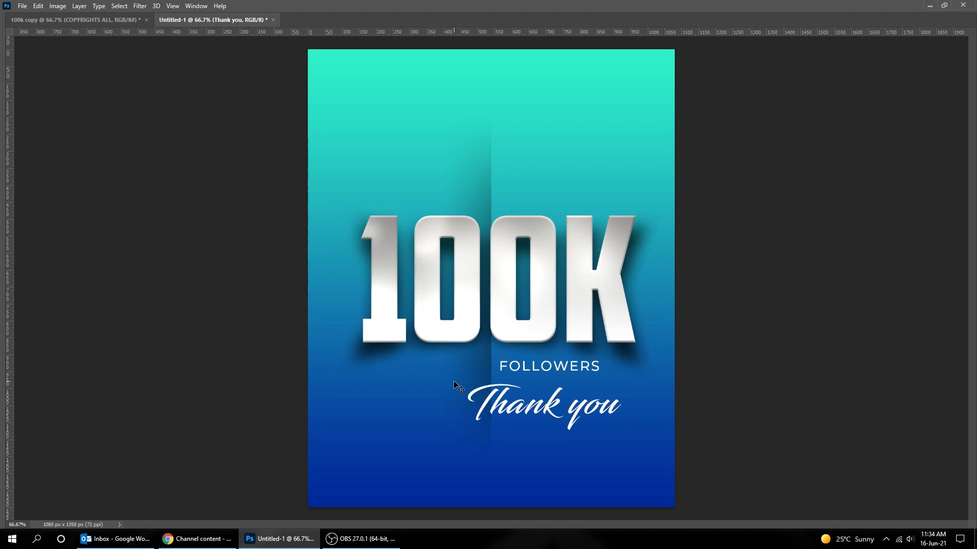
key("Tab")
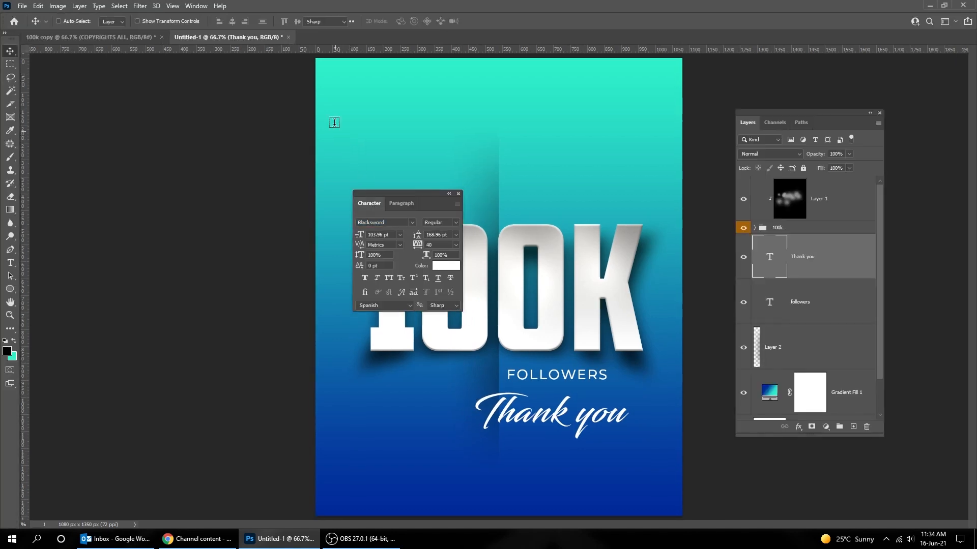
Change the Thank you text colour to black and close the character settings
key("t")
left_click(403, 21)
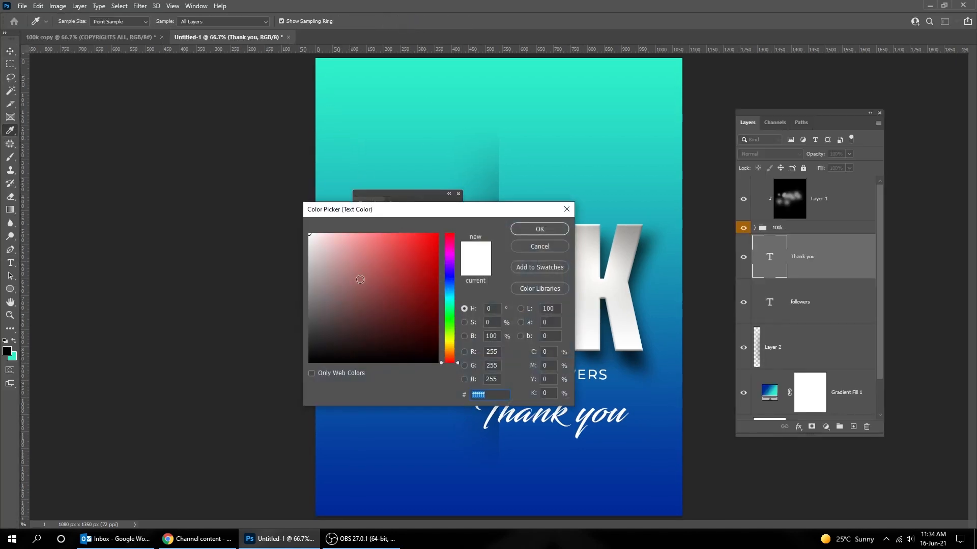
left_click(309, 362)
left_click(530, 234)
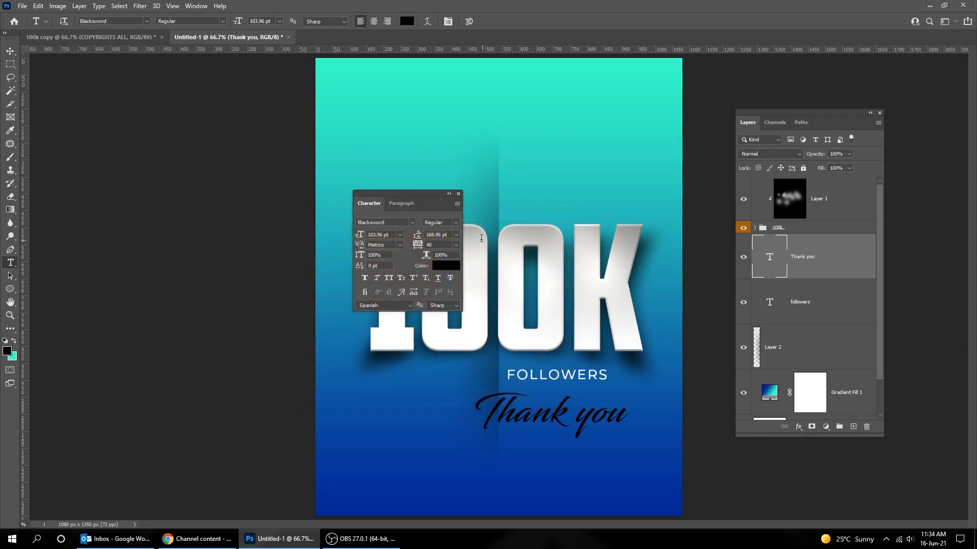
left_click(458, 193)
Move the Thank you text up over the base of 100K and bring its layer to the top of the stack
key("v")
left_click_drag(569, 427, 590, 357)
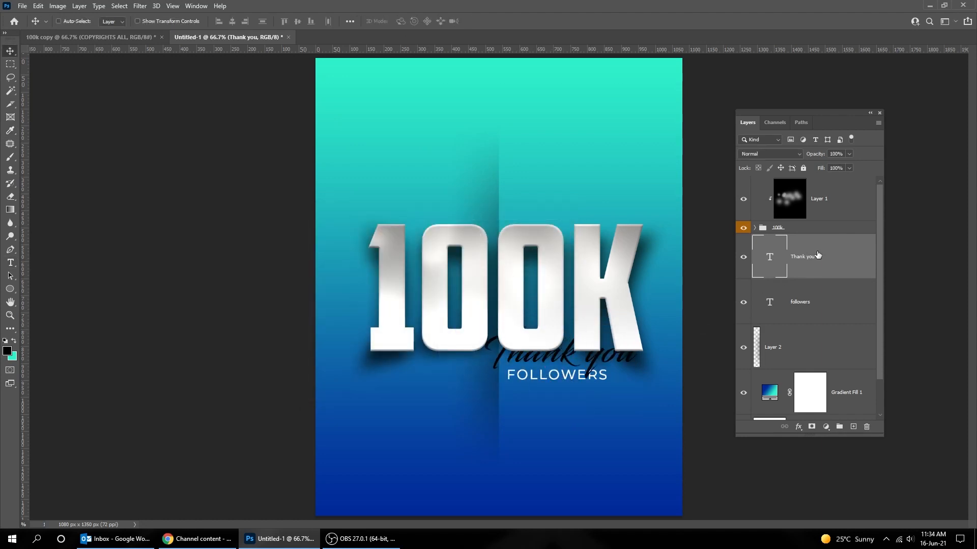
key("ctrl+shift+bracketright")
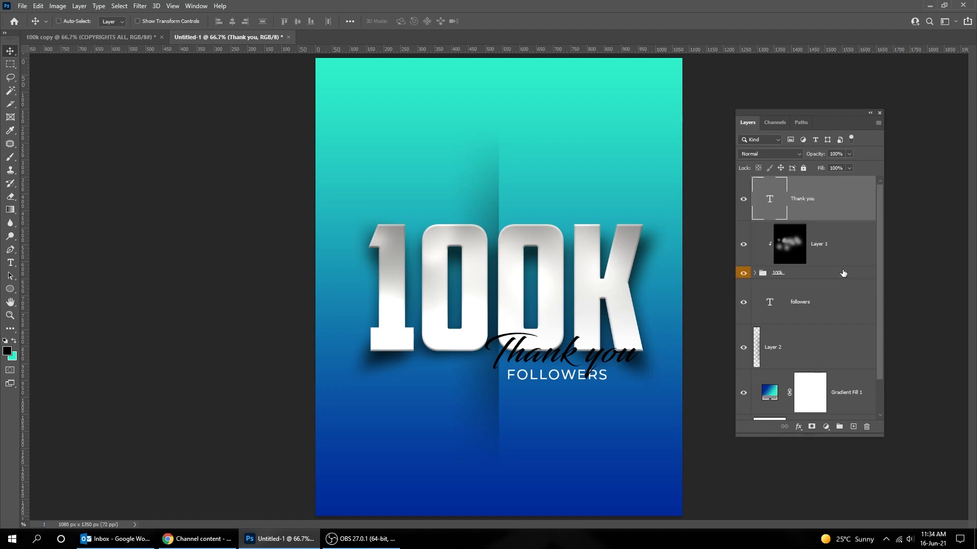
Rotate the Thank you text counterclockwise so it slants upward, and position it across the lower part of the second zero and the K
left_click_drag(610, 365, 653, 305)
key("ctrl+t")
left_click_drag(619, 272, 627, 267)
key("Return")
left_click_drag(594, 307, 598, 312)
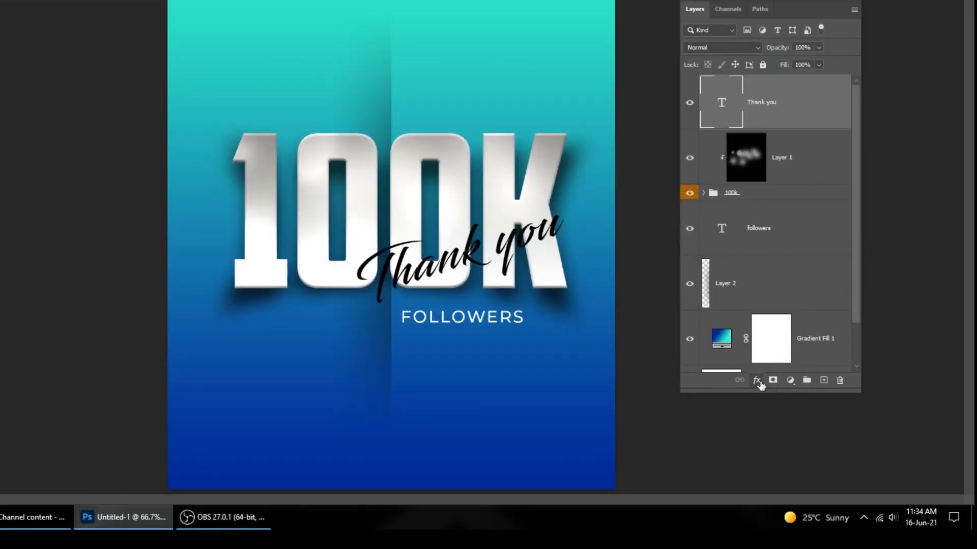
Add a white 3 px outside stroke to the Thank you layer
left_click(758, 381)
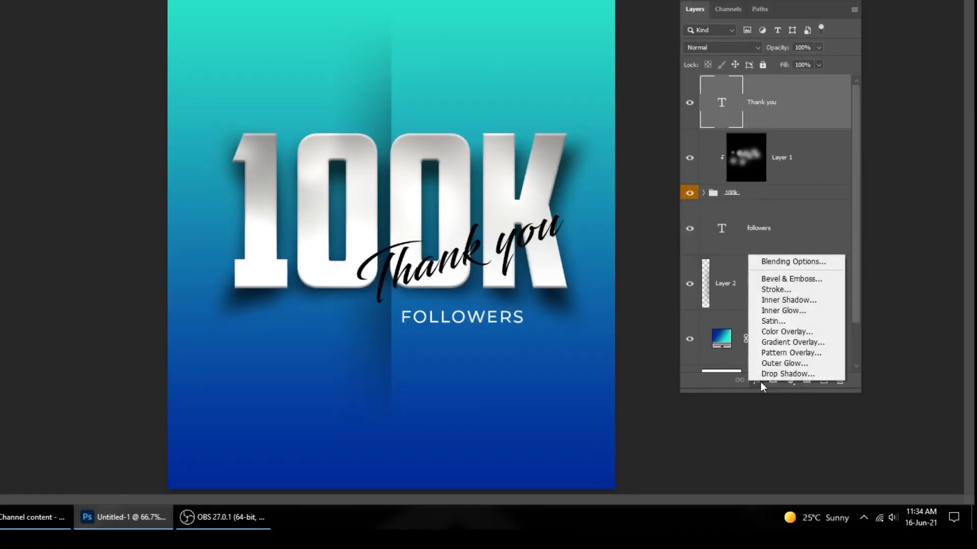
left_click(788, 291)
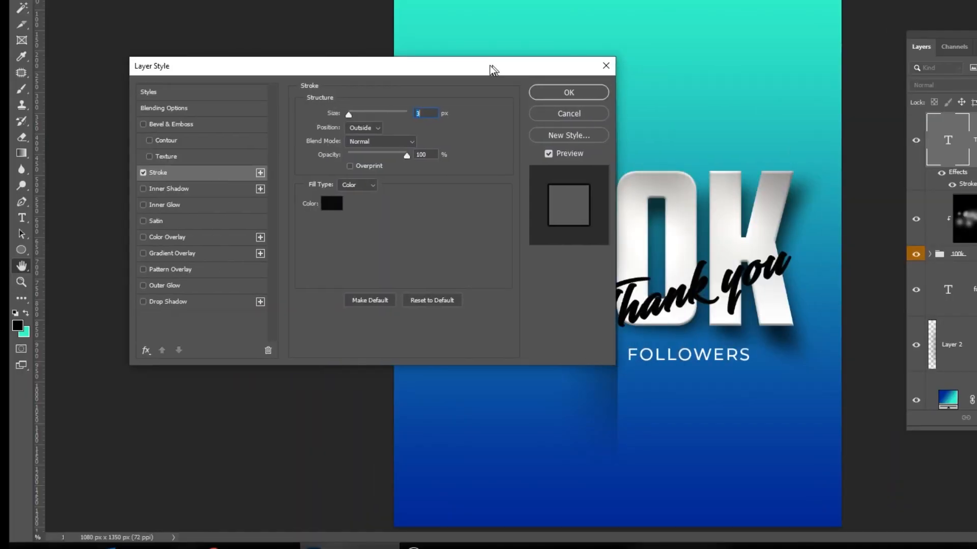
left_click_drag(492, 69, 397, 67)
left_click(236, 201)
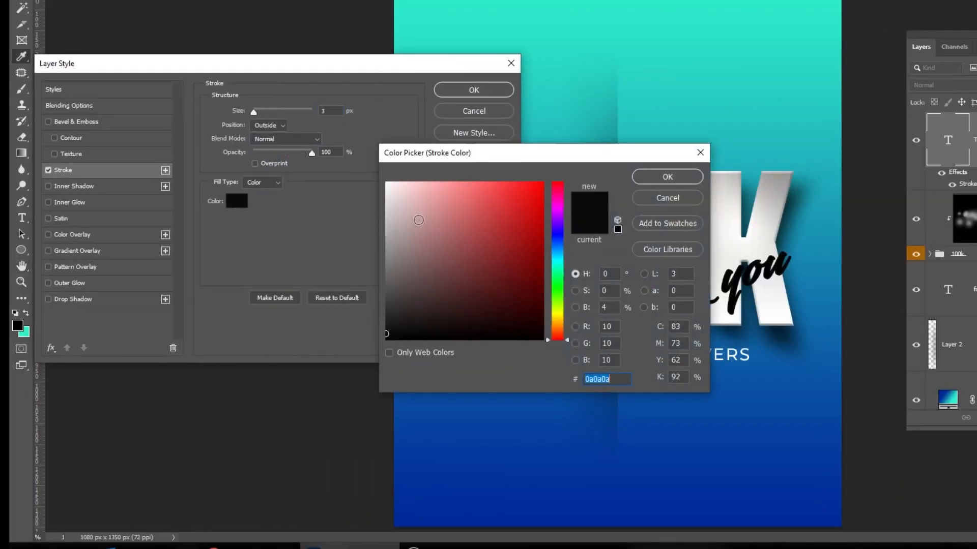
left_click(390, 176)
left_click(682, 176)
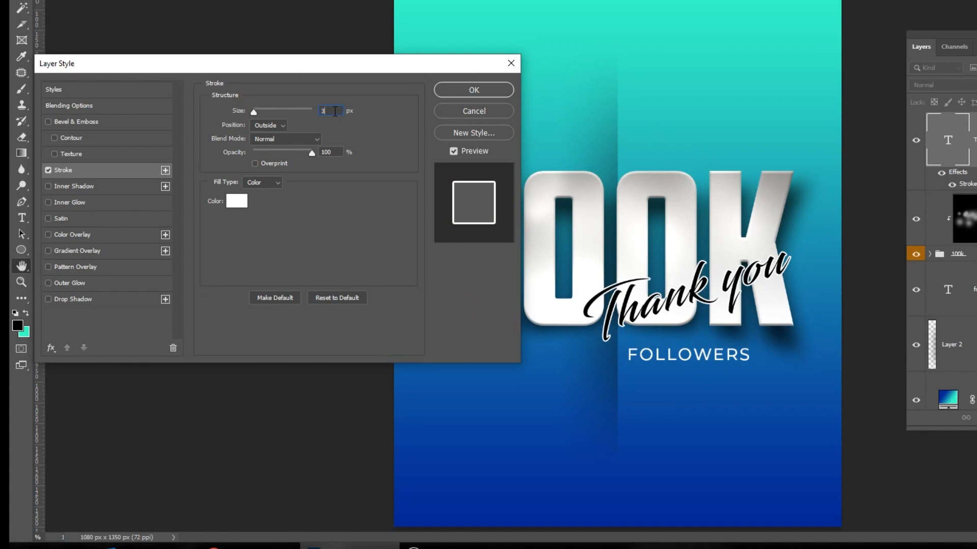
Add a Multiply drop shadow to Thank you with opacity 58%, angle 94°, distance 14 px, spread 17% and size 24 px
left_click(109, 299)
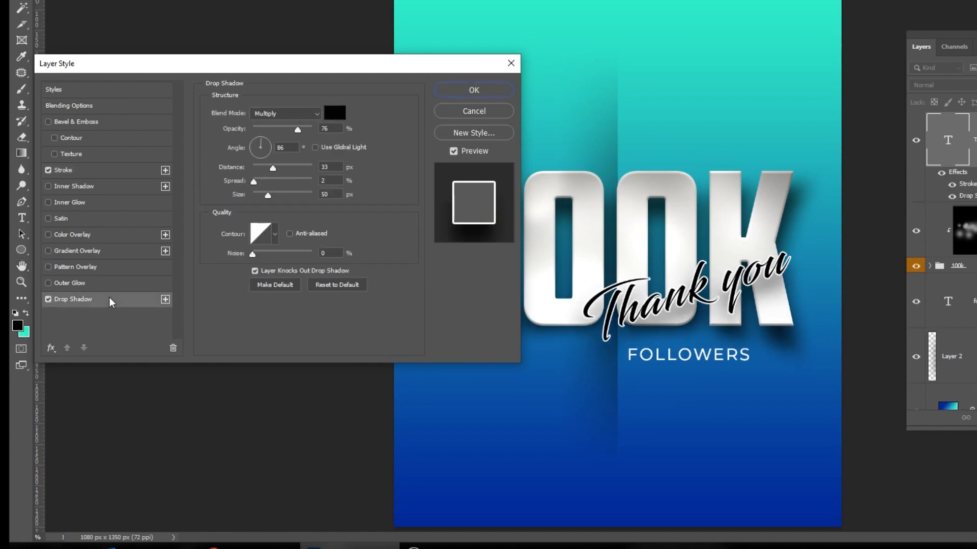
left_click_drag(268, 195, 255, 195)
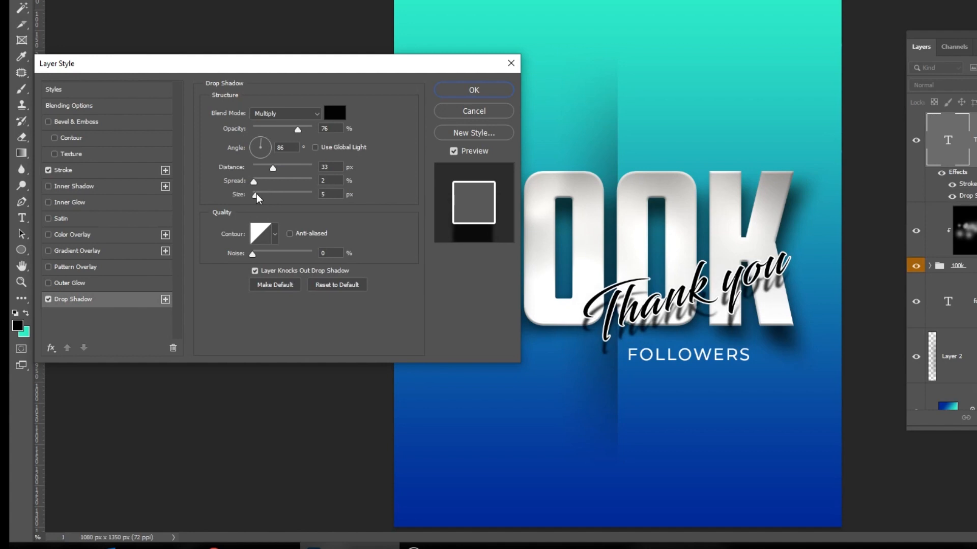
left_click_drag(742, 333, 742, 321)
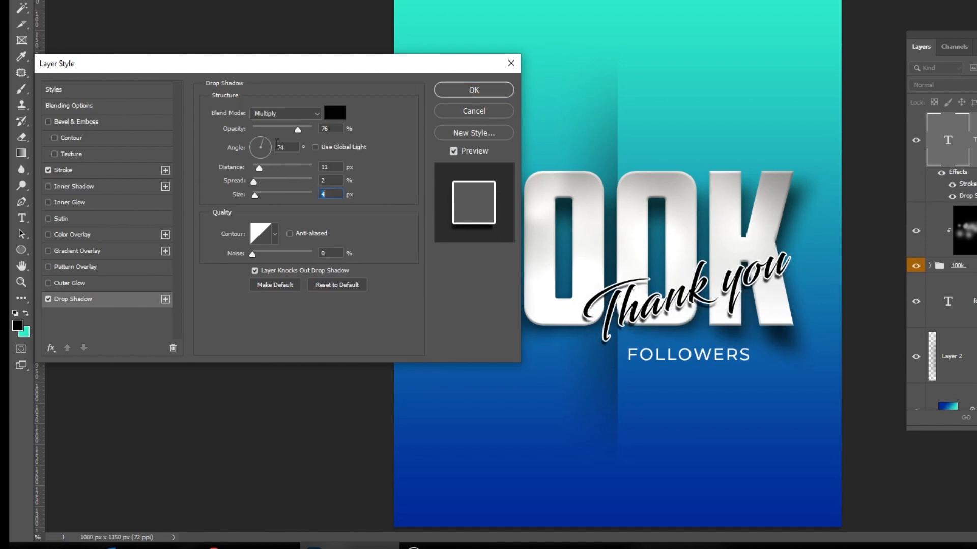
left_click_drag(257, 181, 266, 184)
left_click_drag(659, 299, 660, 301)
left_click_drag(256, 195, 262, 194)
left_click_drag(294, 129, 288, 128)
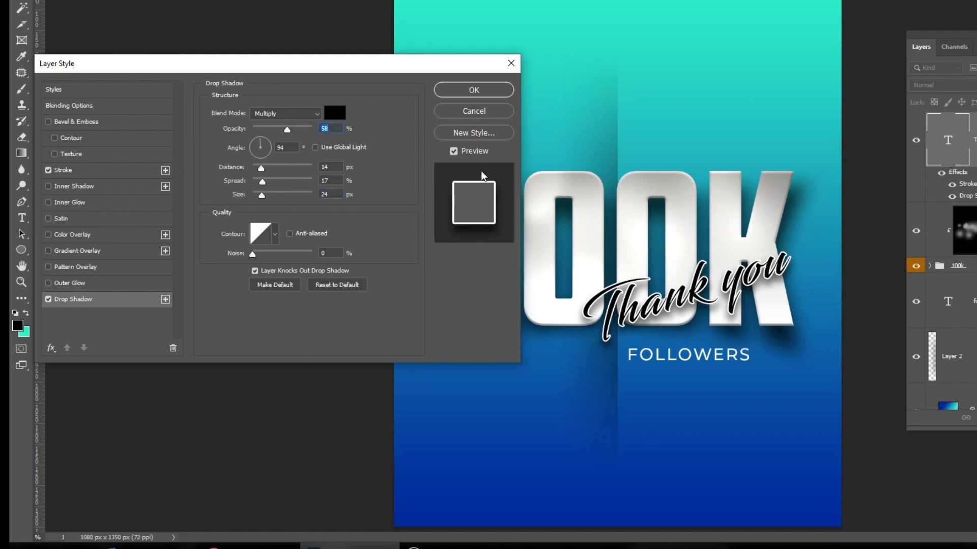
left_click(467, 91)
Copy the COPYRIGHTS ALL group from the 100k copy document into the poster's lower-left corner, align it to the margin guide, and hide guides and rulers
left_click(965, 231)
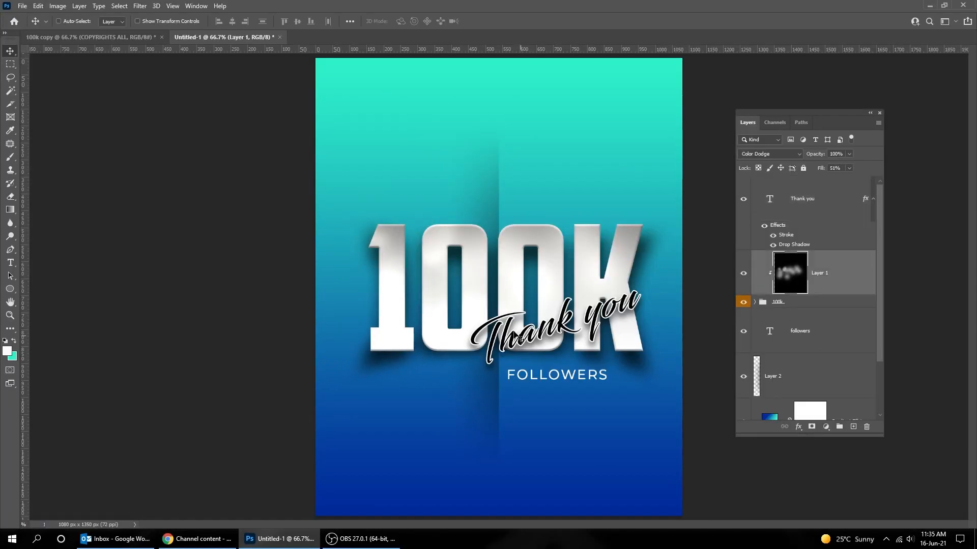
left_click(147, 38)
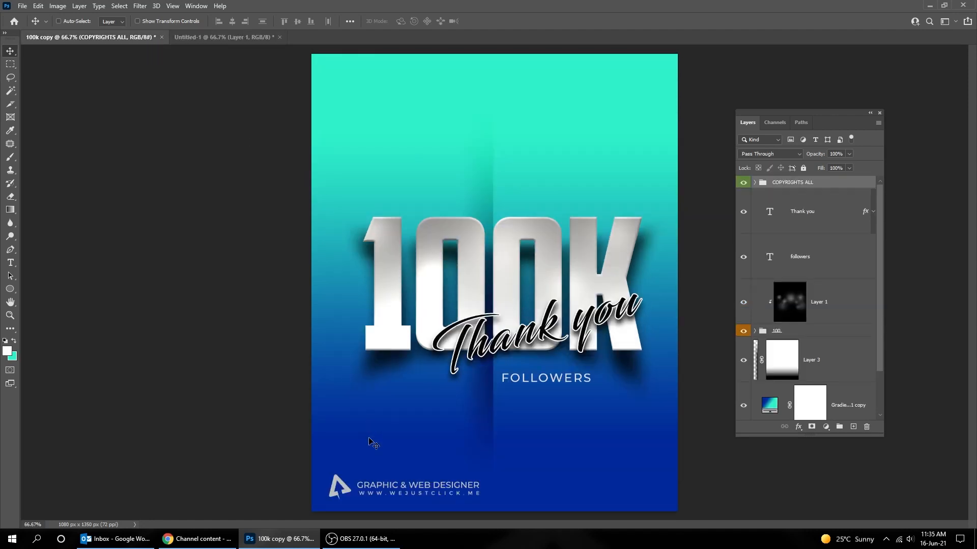
left_click_drag(413, 489, 449, 426)
key("ctrl+;")
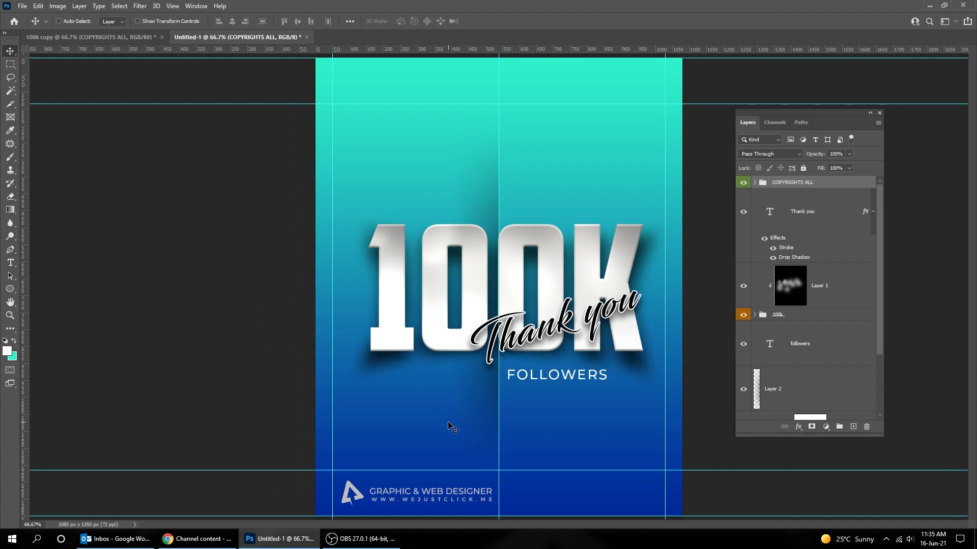
left_click_drag(437, 498, 428, 498)
key("ctrl+;")
key("ctrl+r")
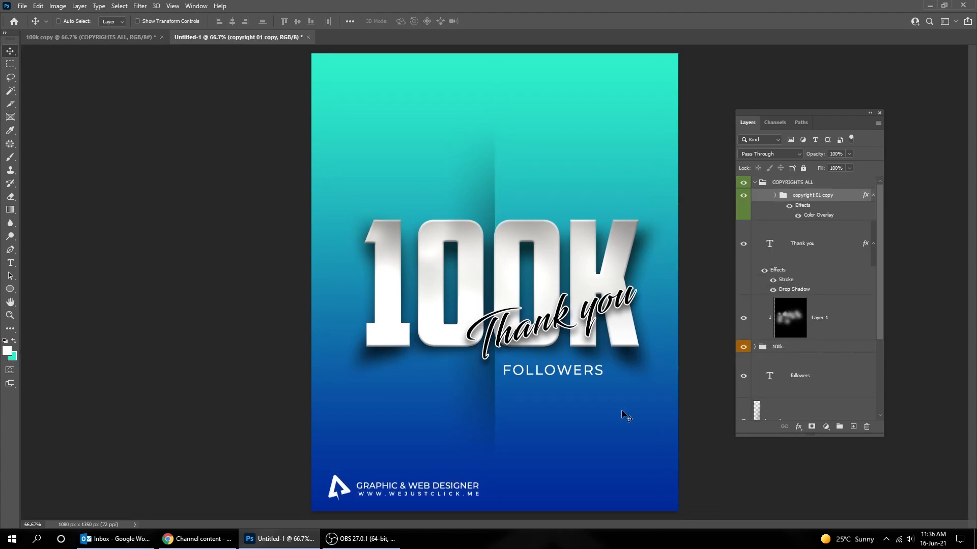
Change the blue colour stop of the Gradient Fill 1 background to magenta
scroll(798, 340, "down", 3)
scroll(798, 340, "down", 1)
double_click(770, 351)
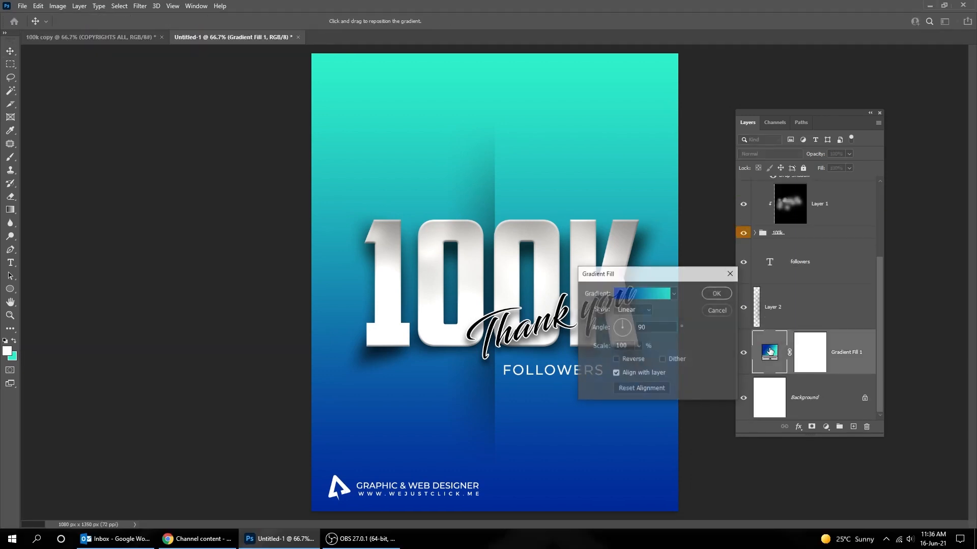
left_click(634, 292)
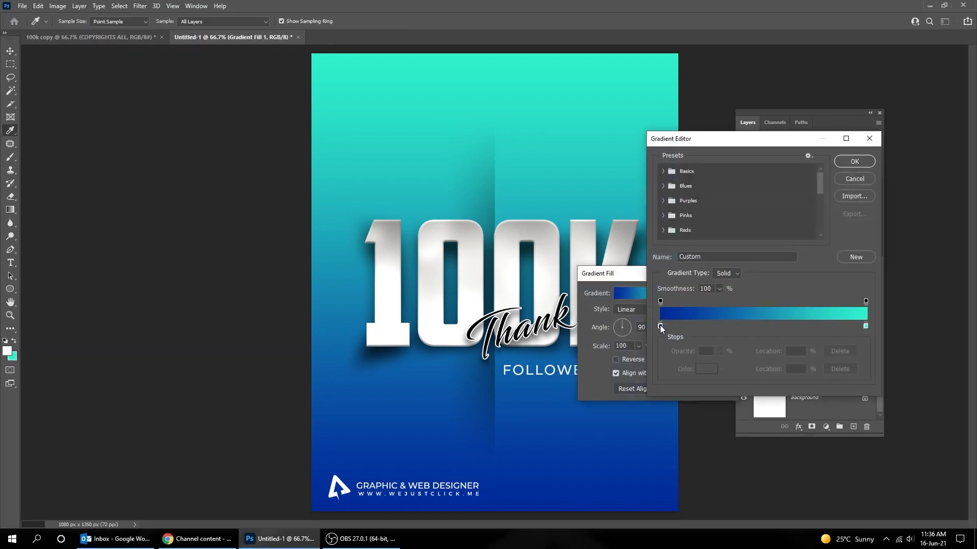
double_click(660, 326)
left_click_drag(414, 212, 227, 195)
left_click(194, 223)
left_click_drag(214, 260, 214, 230)
left_click(305, 210)
Change the background gradient's turquoise colour stop to violet and apply the gradient fill
left_click(866, 328)
double_click(866, 327)
left_click(214, 249)
left_click(304, 210)
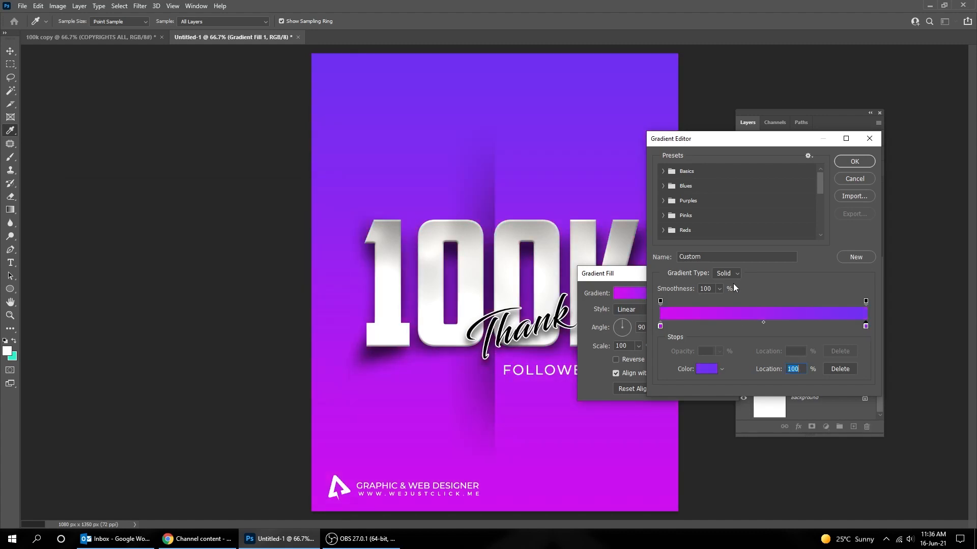
left_click(855, 162)
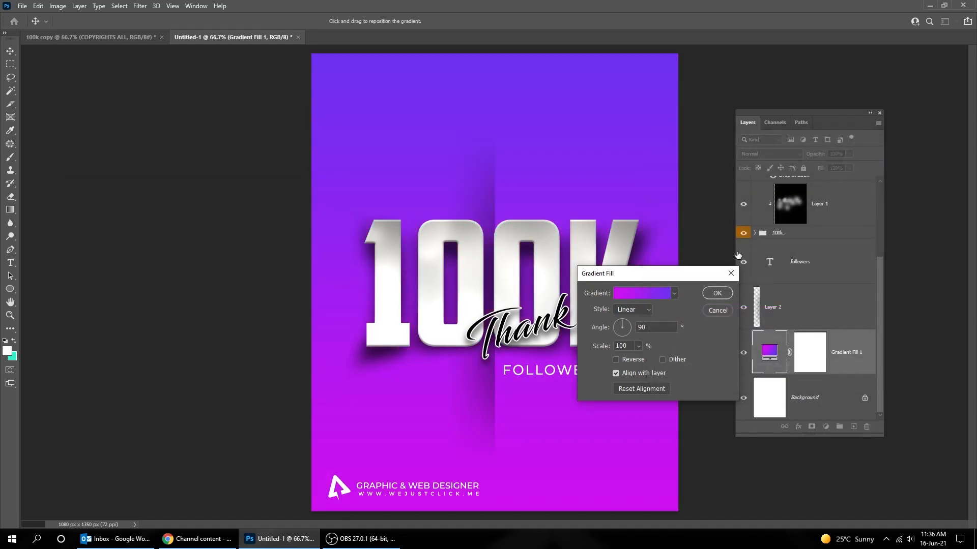
left_click(720, 294)
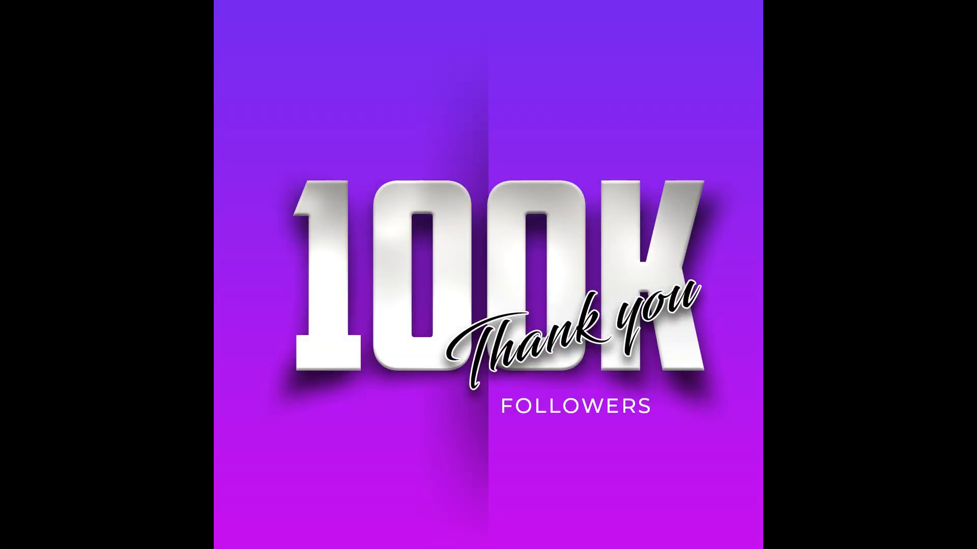